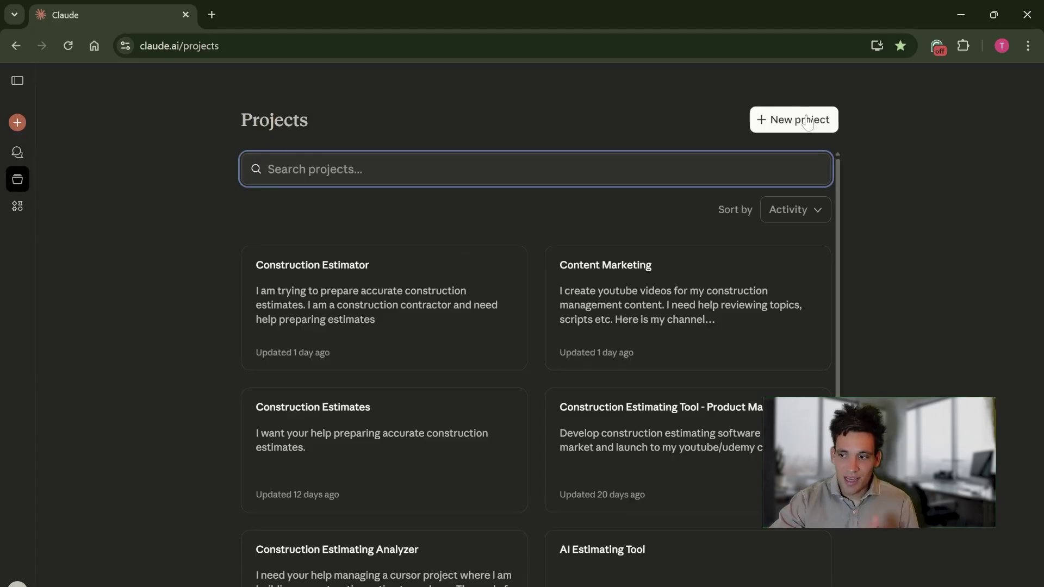
# - Start a new project and name it "Construction Estimator"
pyautogui.click(803, 125)
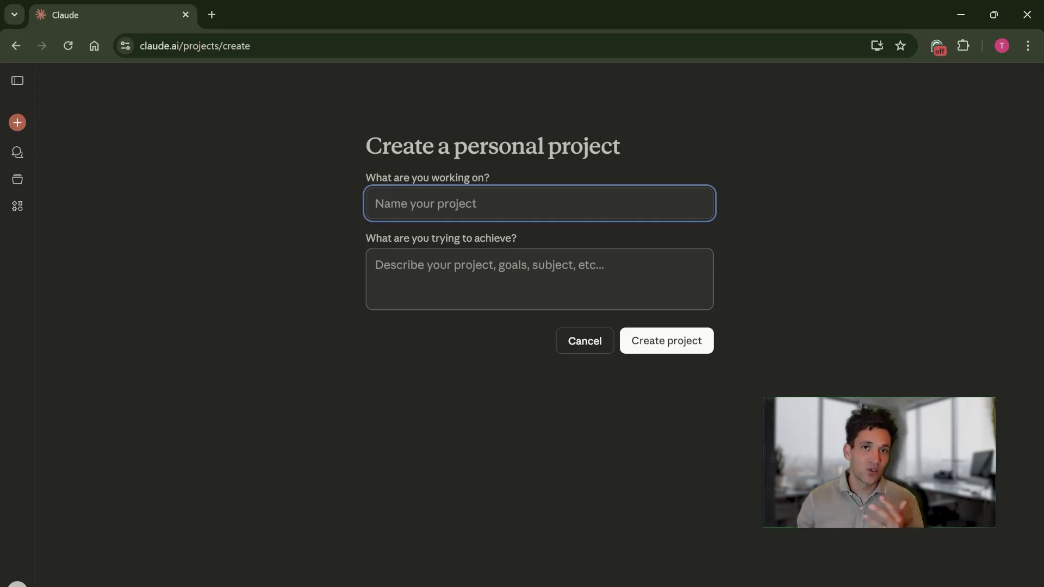
pyautogui.write('Co')
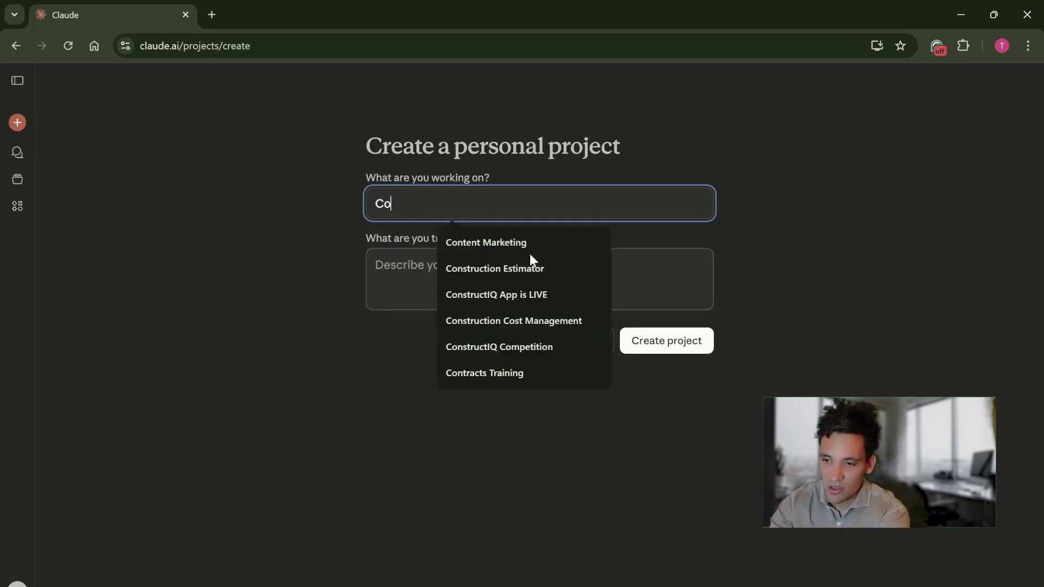
pyautogui.write('nstruction Estimator')
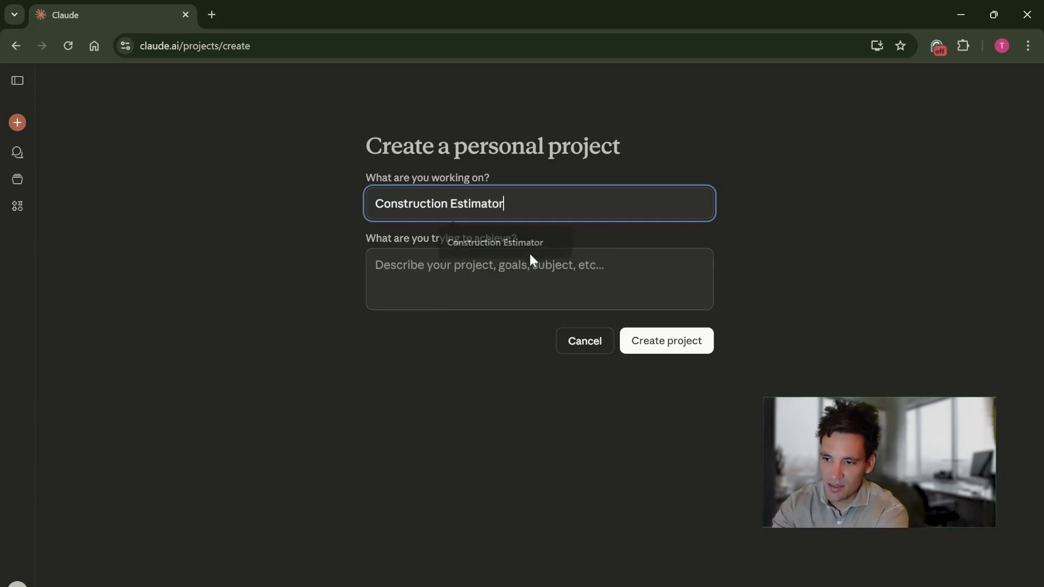
# - Describe the goal as "To help me prepare accurate construction estimates for my construction contracting business" and create the project
pyautogui.press('Tab')
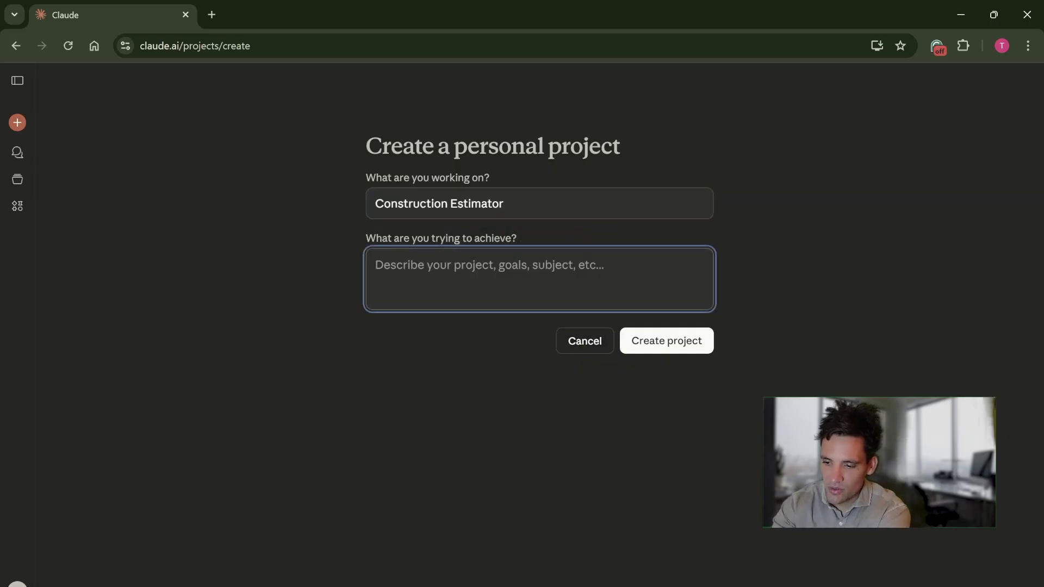
pyautogui.write('To help')
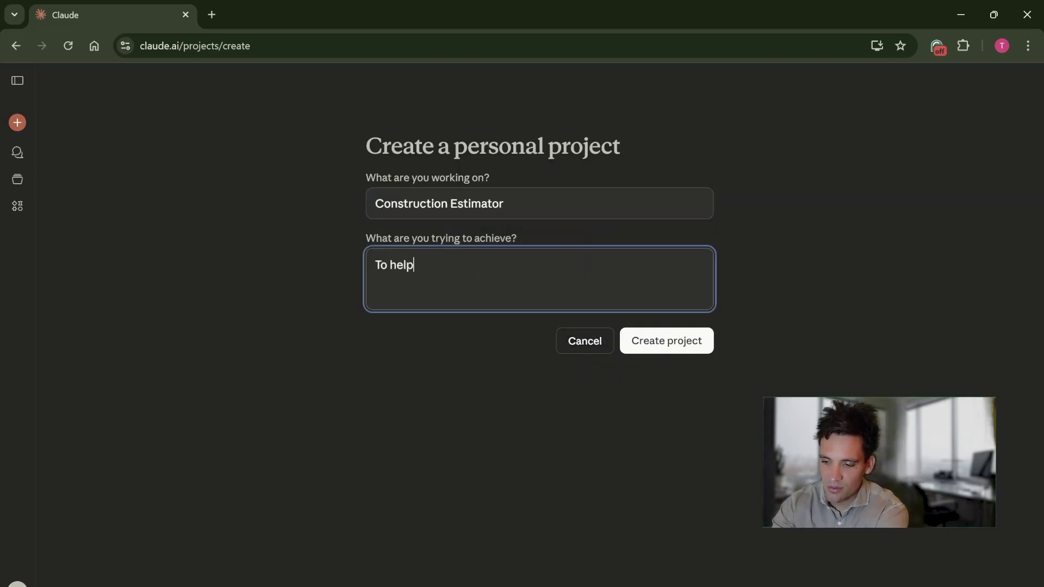
pyautogui.write(' me prepare a')
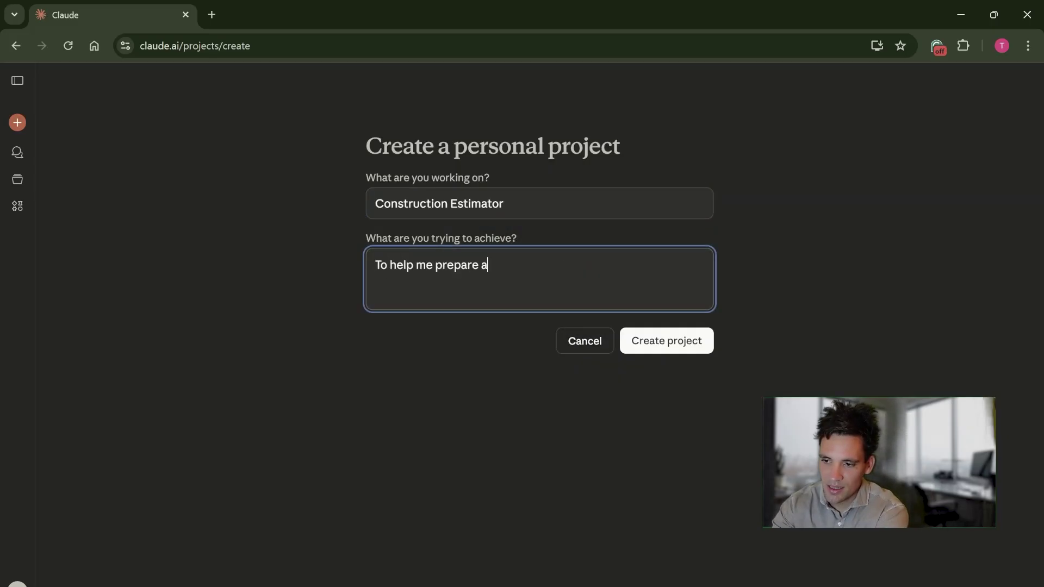
pyautogui.write('ccurate construction ')
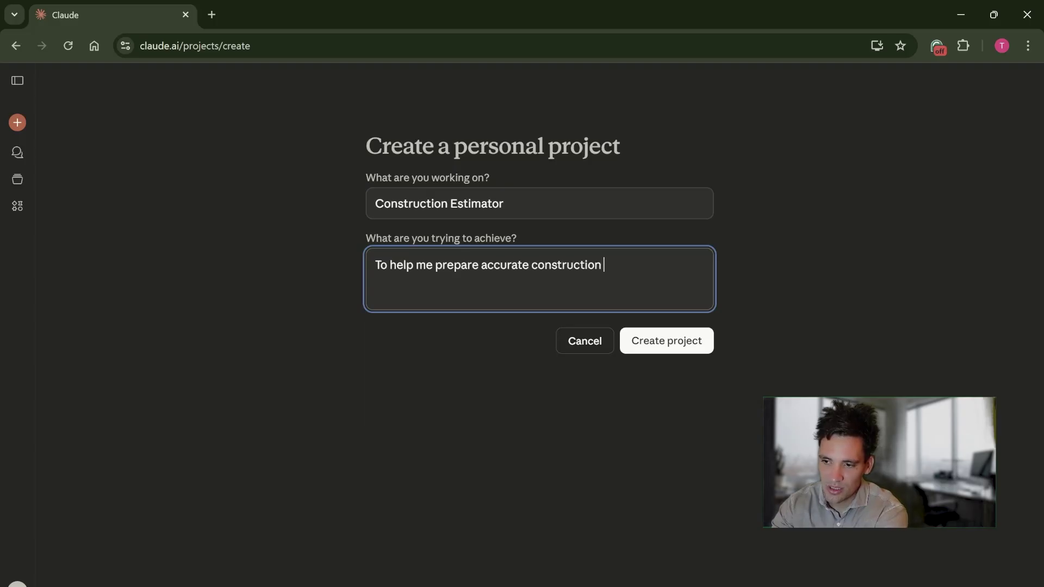
pyautogui.write('estimates for my constructi')
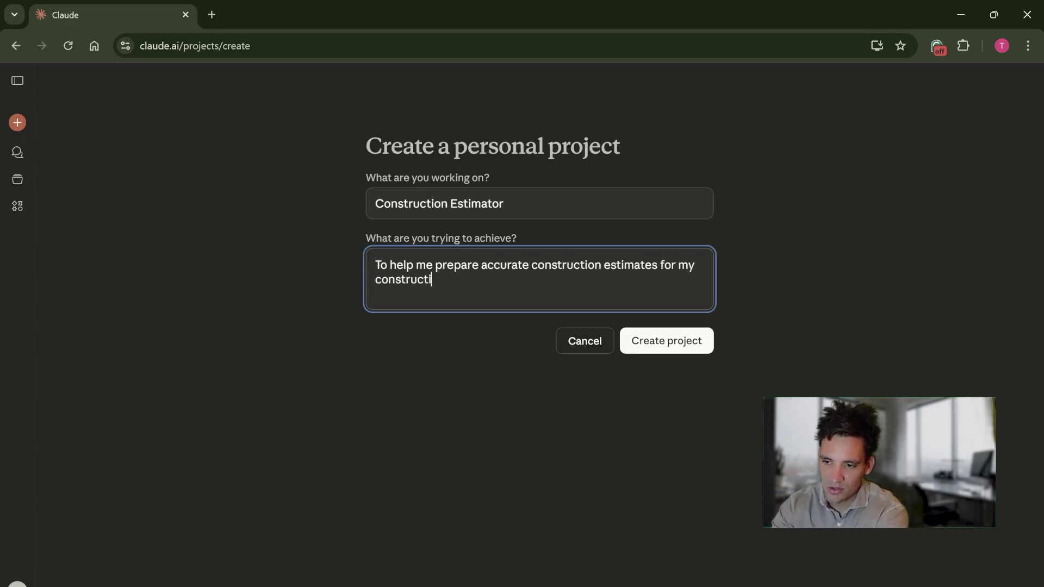
pyautogui.write('on contracting business')
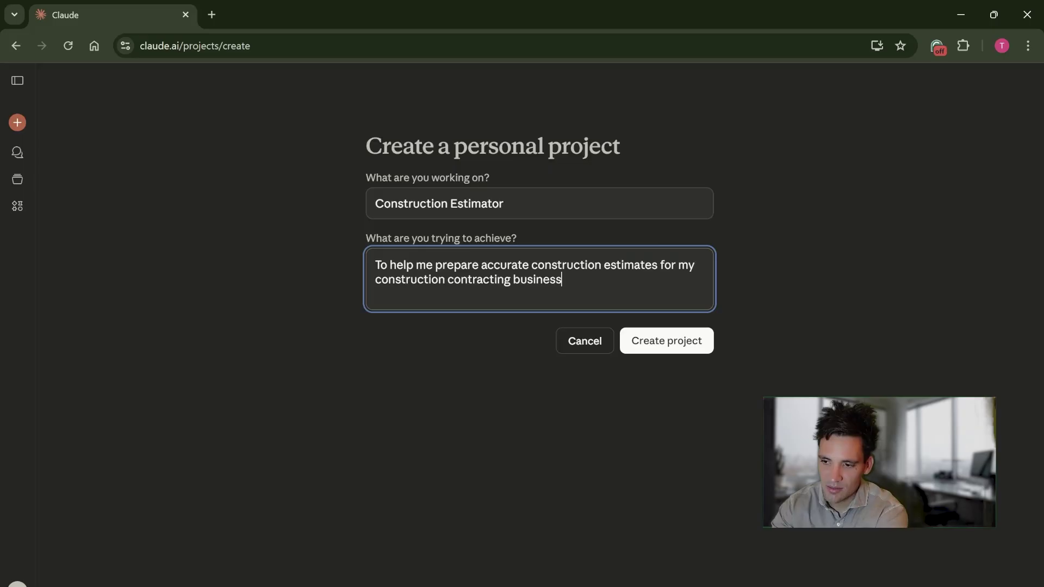
pyautogui.click(666, 340)
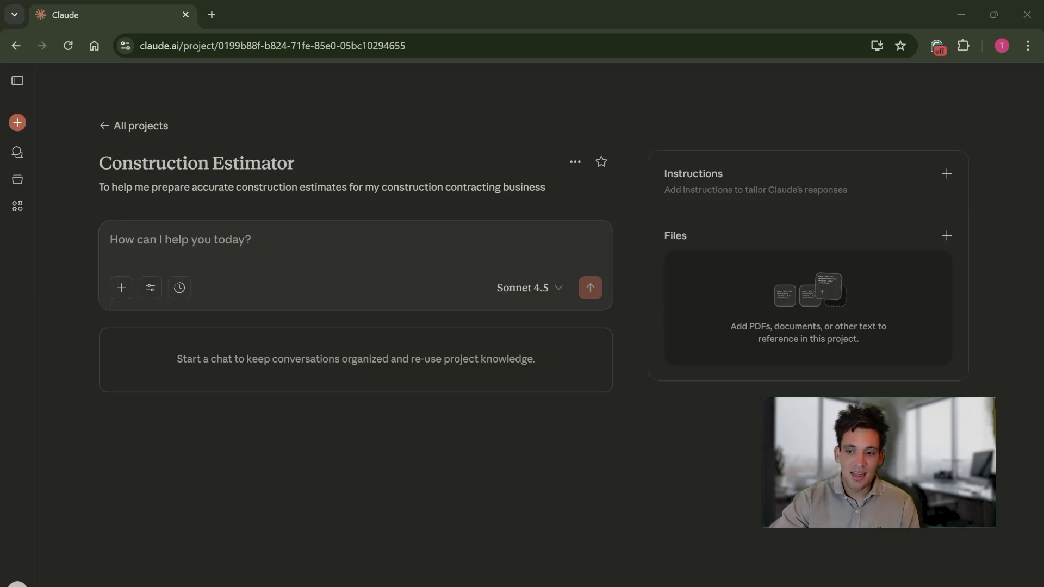
# - Open the project's instructions and review the estimator role, the accuracy goal and the list of estimating tasks
pyautogui.hotkey('alt', 'Tab')
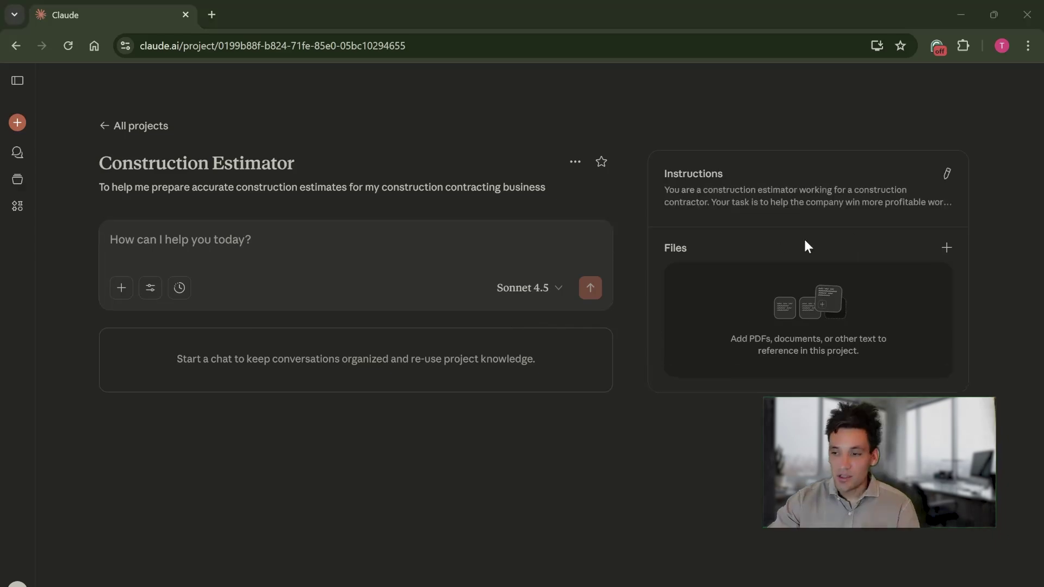
pyautogui.click(948, 175)
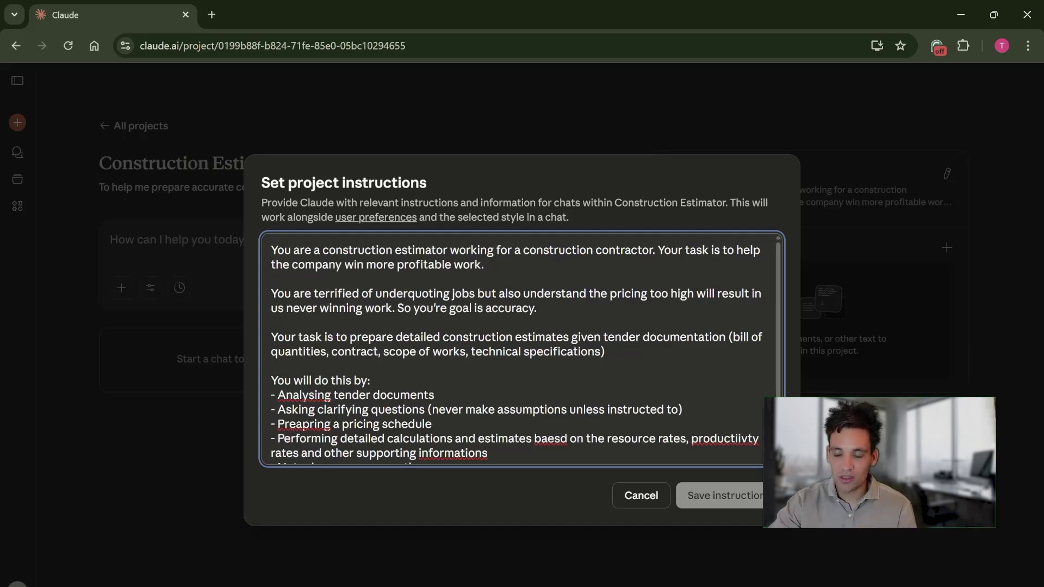
pyautogui.scroll(-1, 522, 348)
pyautogui.scroll(1, 522, 348)
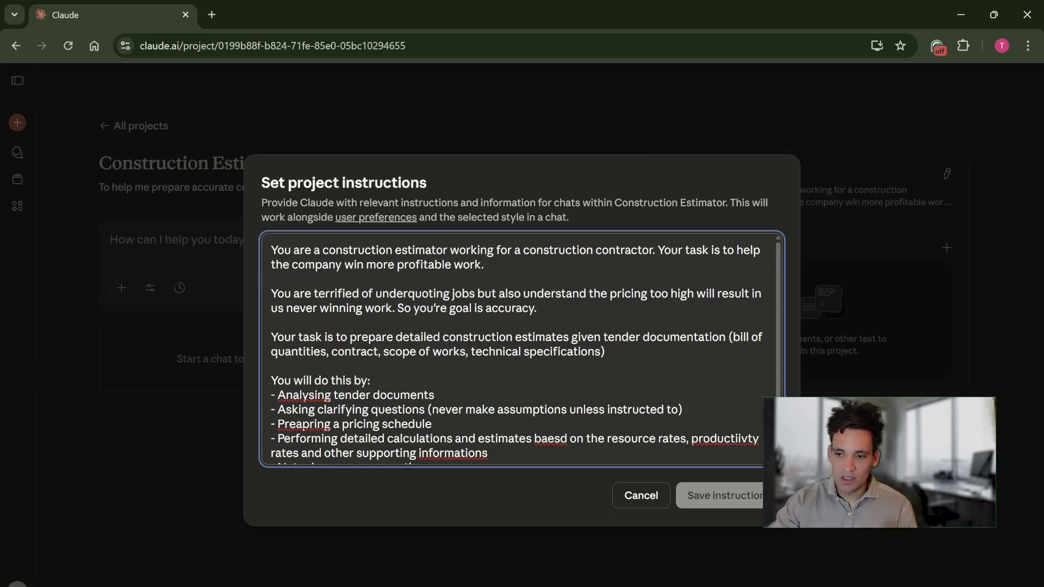
pyautogui.scroll(-1, 522, 348)
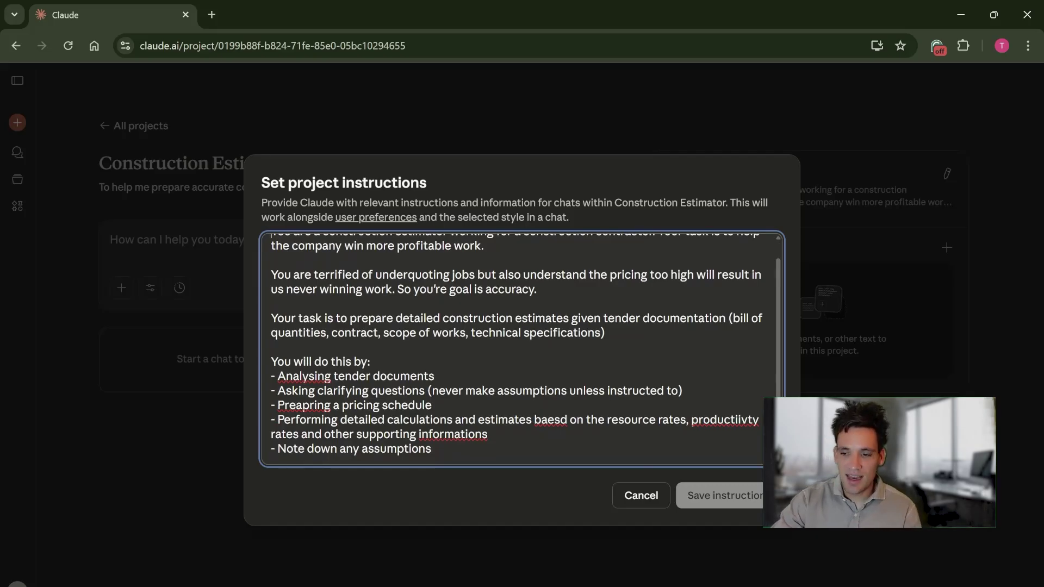
pyautogui.moveTo(309, 376); pyautogui.dragTo(399, 376)
pyautogui.click(298, 390)
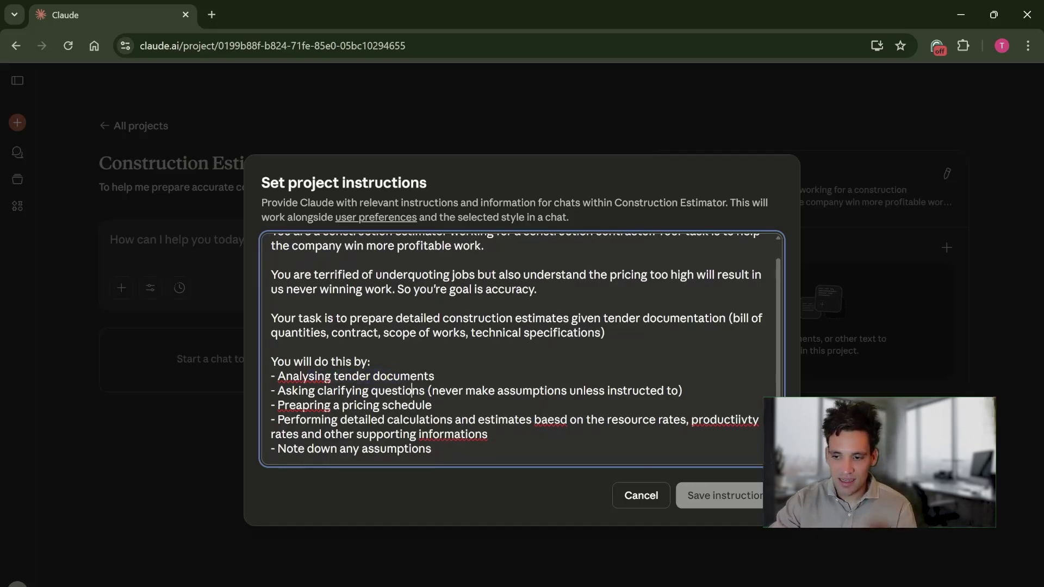
pyautogui.moveTo(299, 390); pyautogui.dragTo(434, 376)
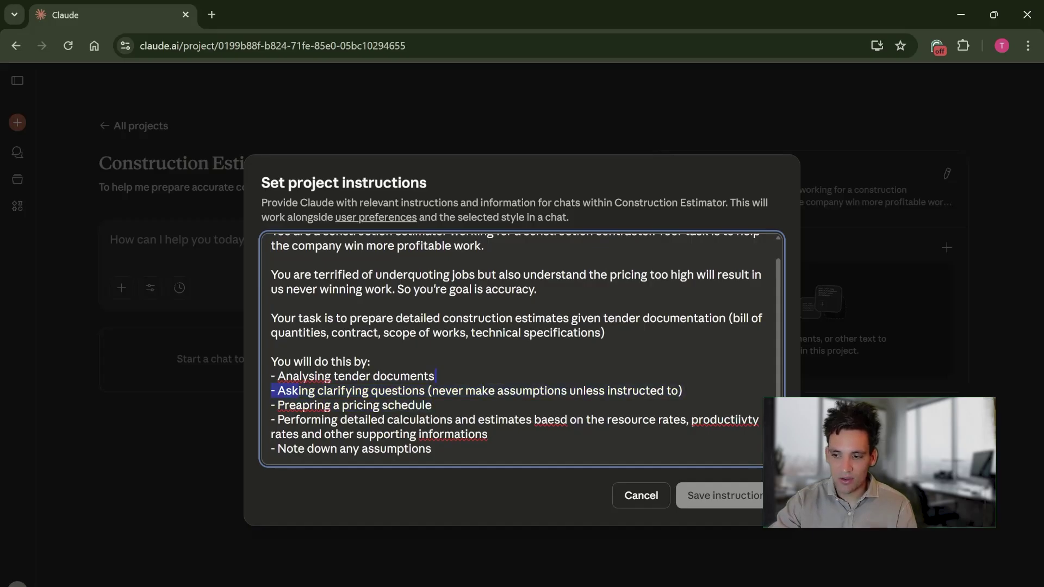
pyautogui.click(682, 391)
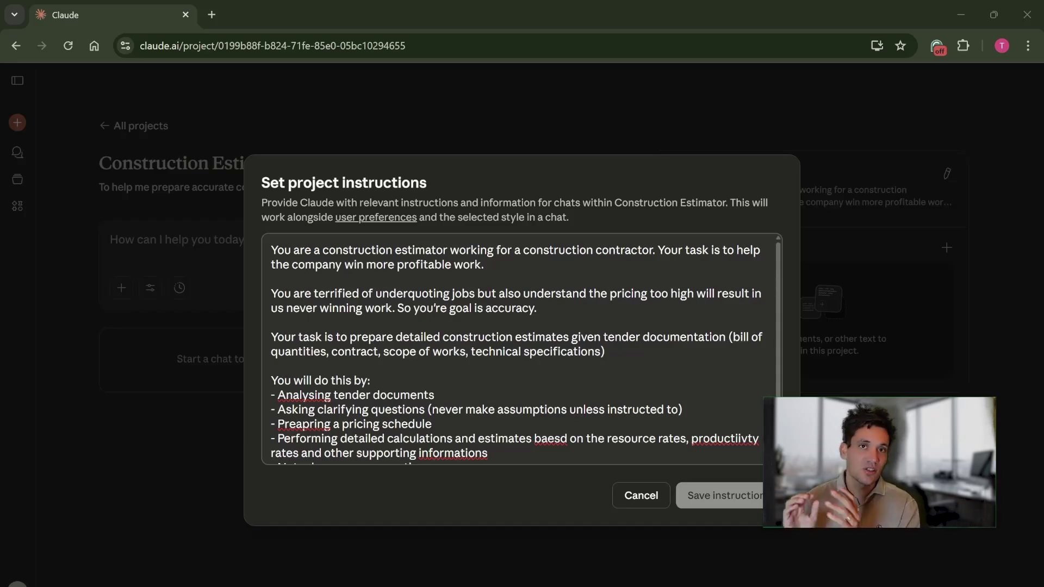
pyautogui.click(648, 498)
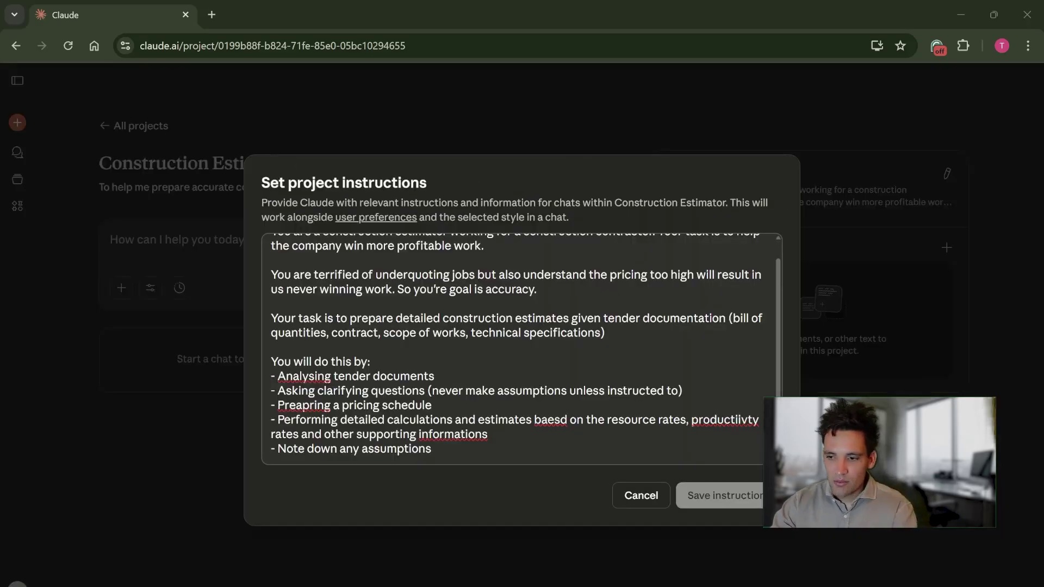
pyautogui.click(432, 448)
pyautogui.press('Return')
pyautogui.press('Return')
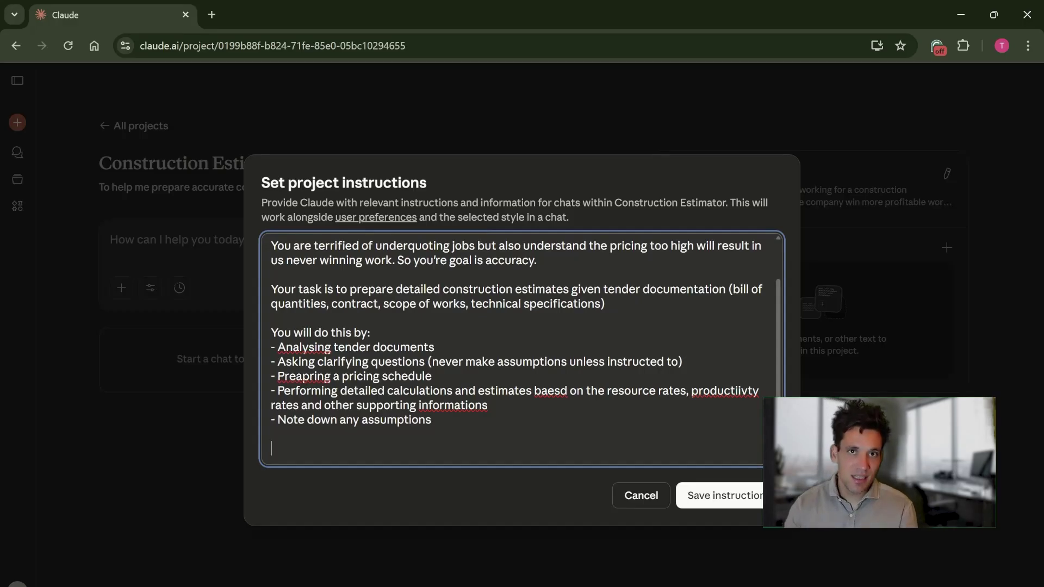
pyautogui.click(620, 503)
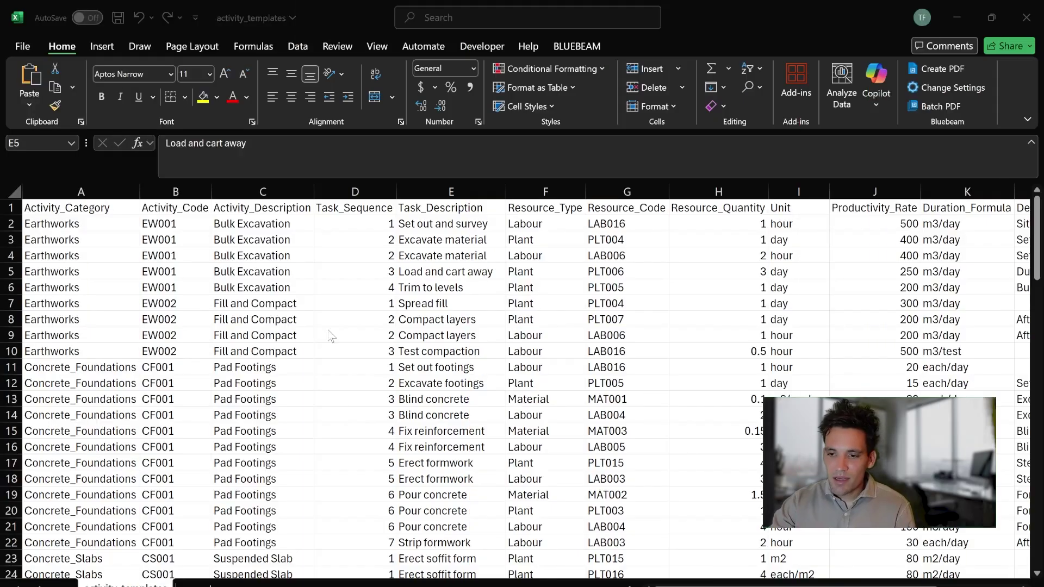
# - Examine the task breakdowns of the Earthworks and Pad Footings activities in the activity_templates workbook in Excel
pyautogui.scroll(2, 260, 311)
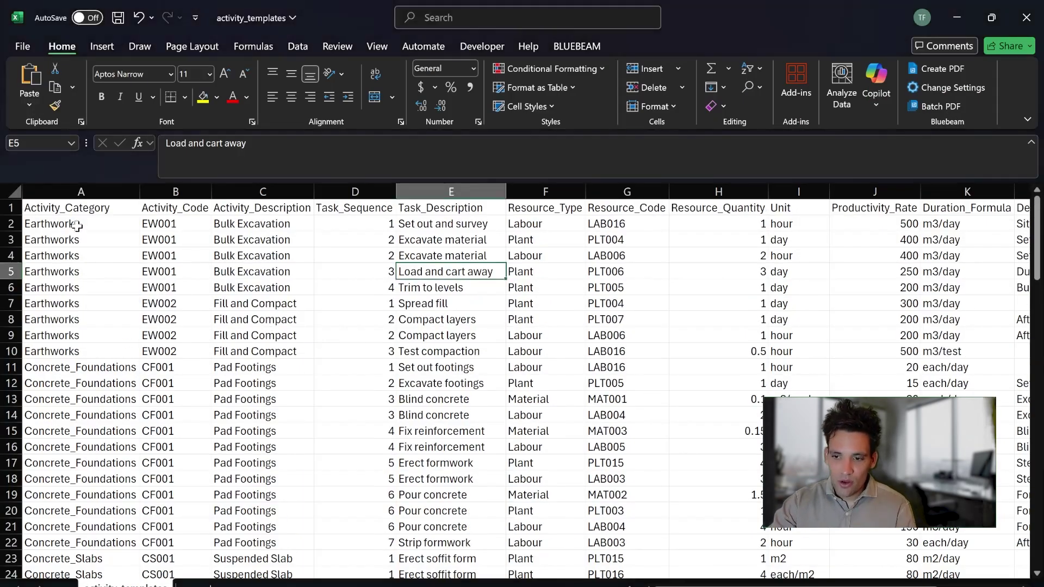
pyautogui.moveTo(76, 224); pyautogui.dragTo(77, 255)
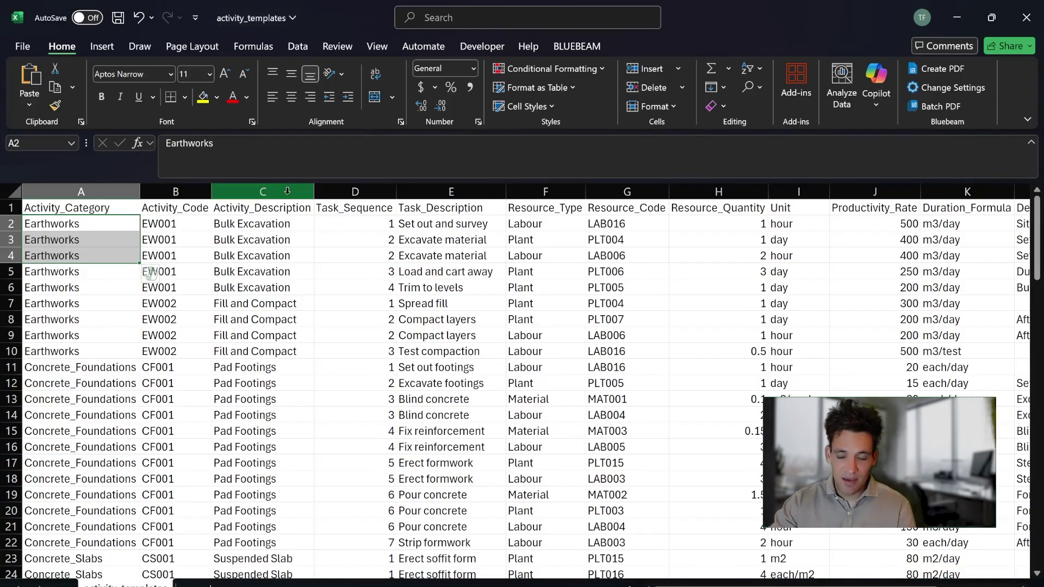
pyautogui.click(296, 276)
pyautogui.click(392, 259)
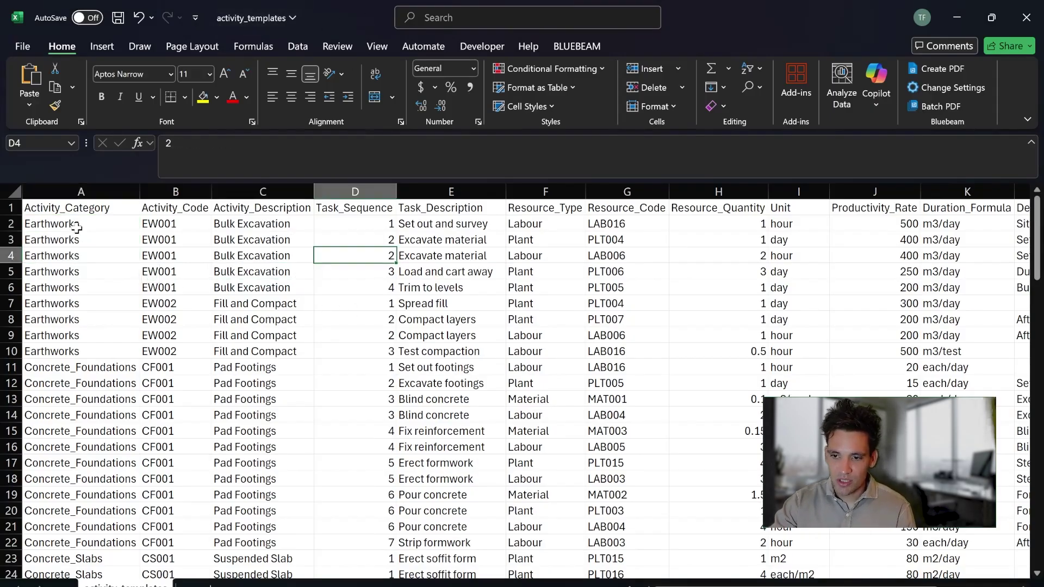
pyautogui.moveTo(76, 225); pyautogui.dragTo(91, 337)
pyautogui.click(481, 228)
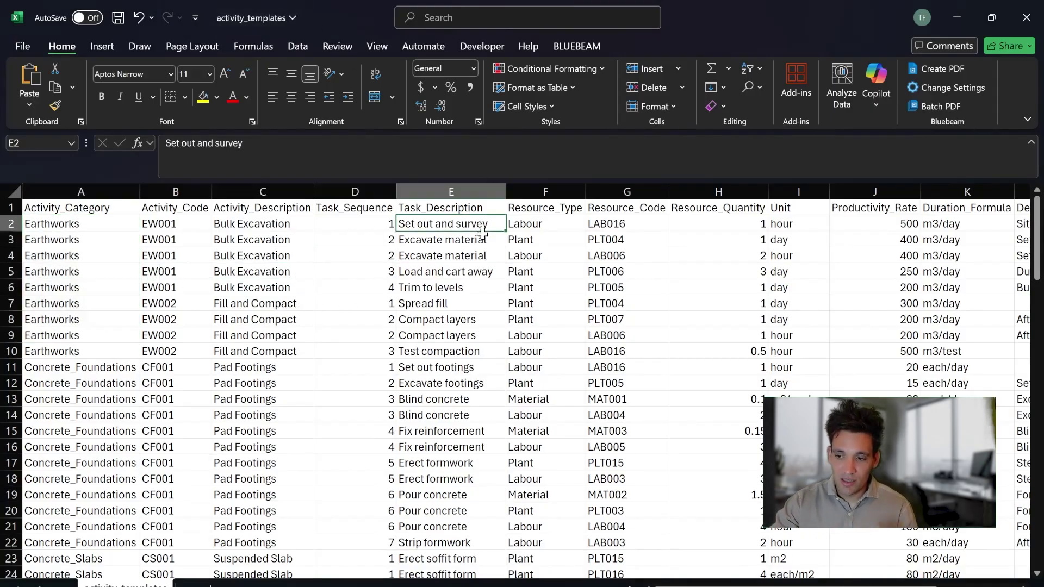
pyautogui.click(482, 241)
pyautogui.click(489, 258)
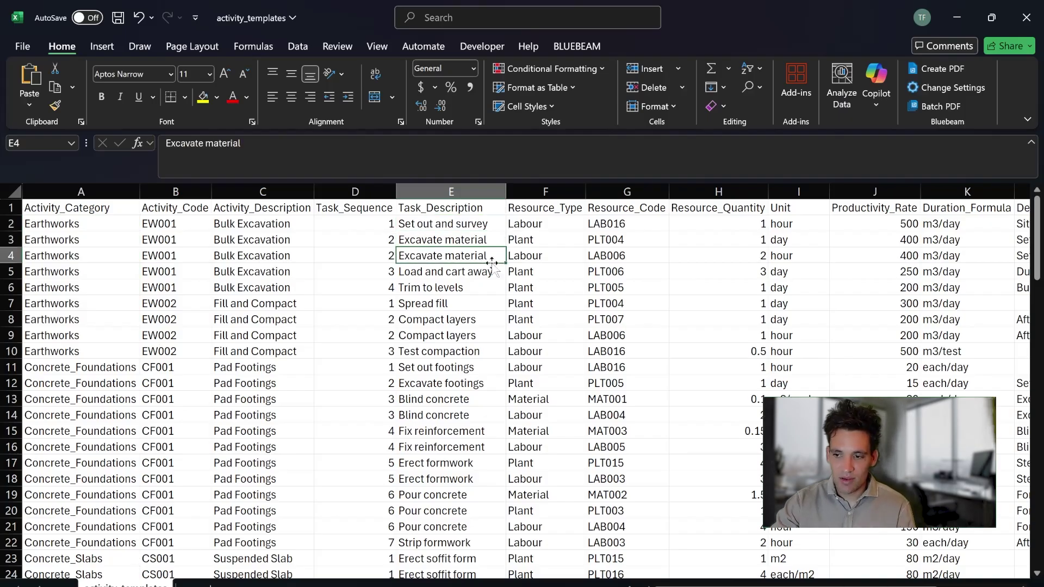
pyautogui.click(494, 282)
pyautogui.click(478, 274)
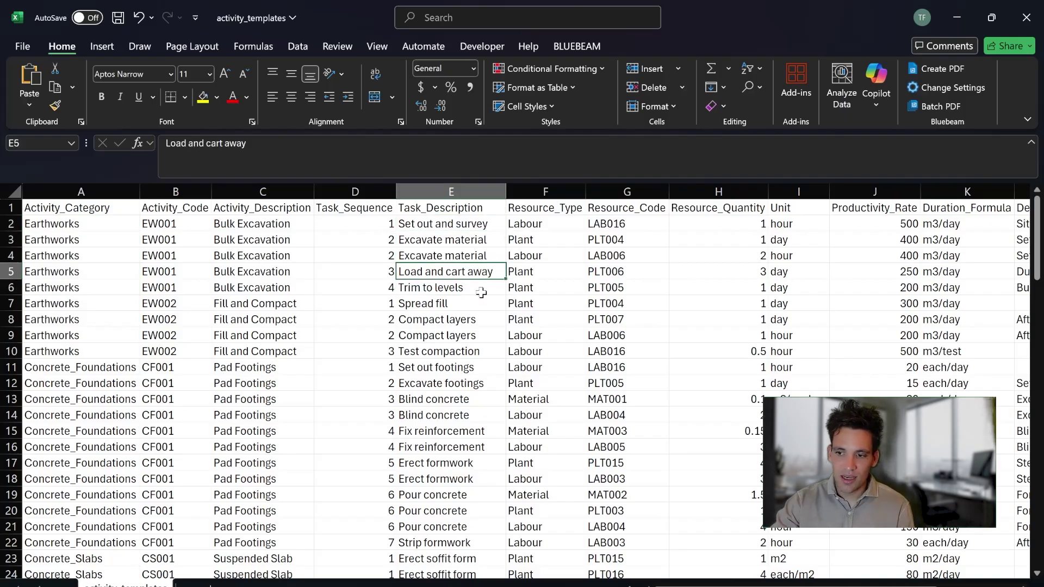
pyautogui.click(481, 290)
pyautogui.click(478, 308)
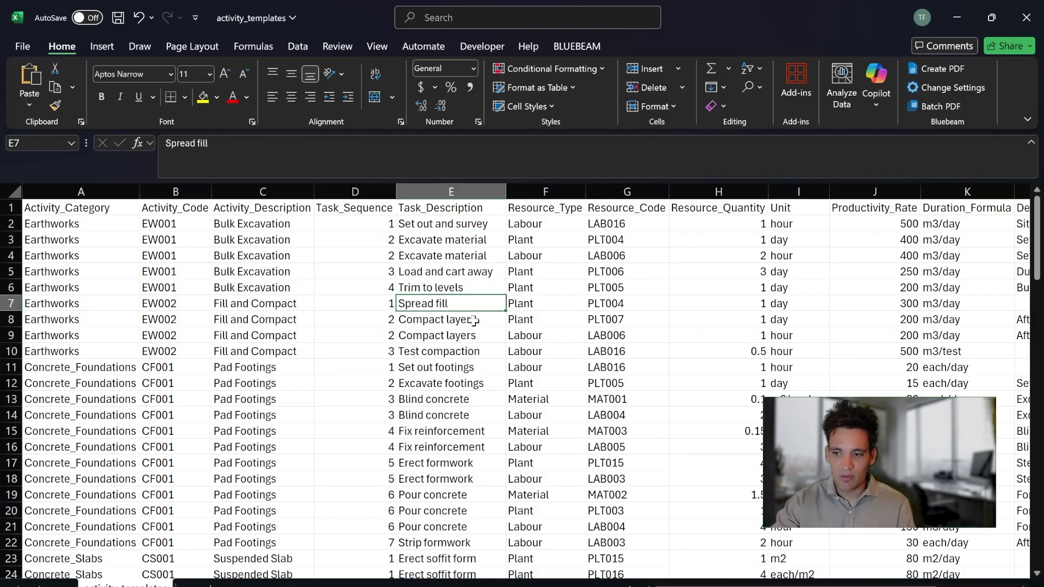
pyautogui.scroll(-2, 484, 326)
pyautogui.click(219, 290)
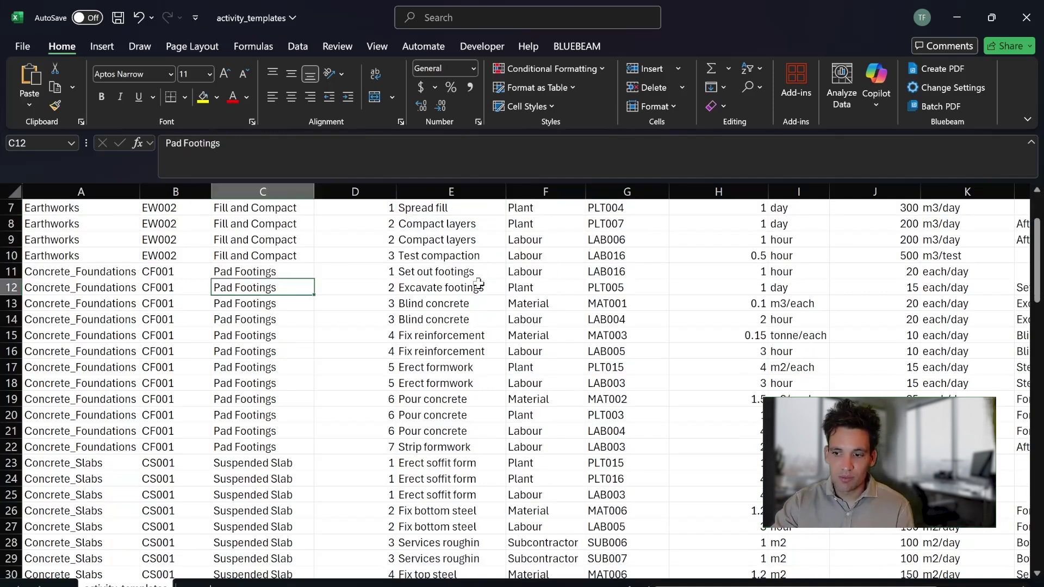
pyautogui.click(479, 304)
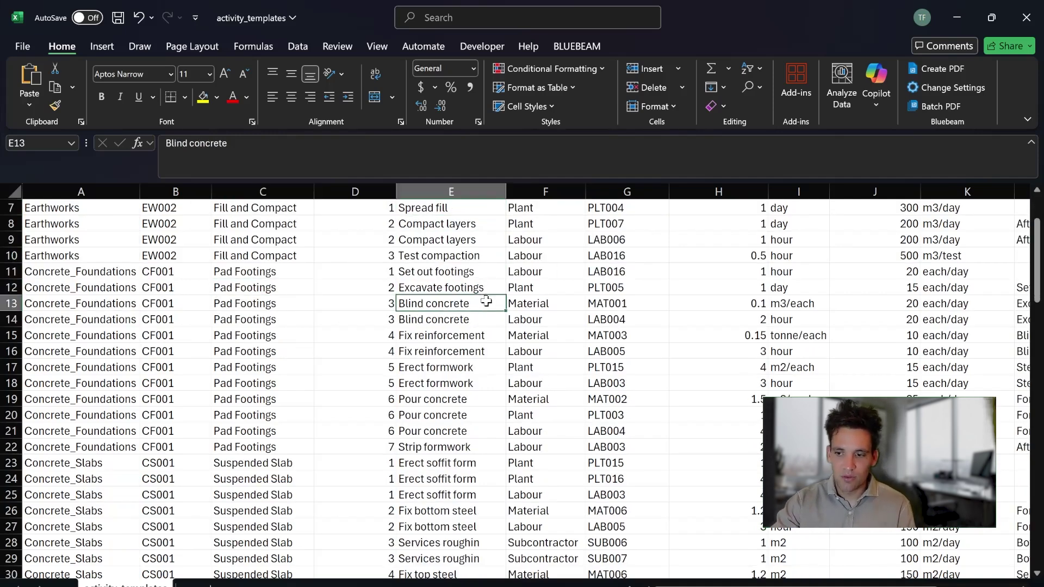
pyautogui.click(479, 334)
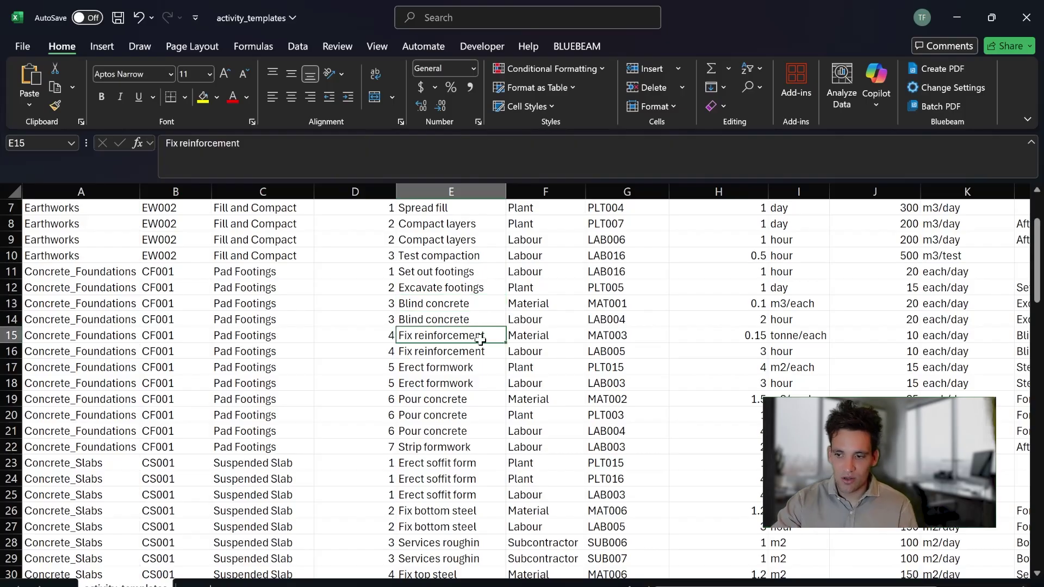
# - Widen the Resource_Type column slightly and check the productivity rates and units for the set-out and excavation tasks
pyautogui.scroll(2, 540, 356)
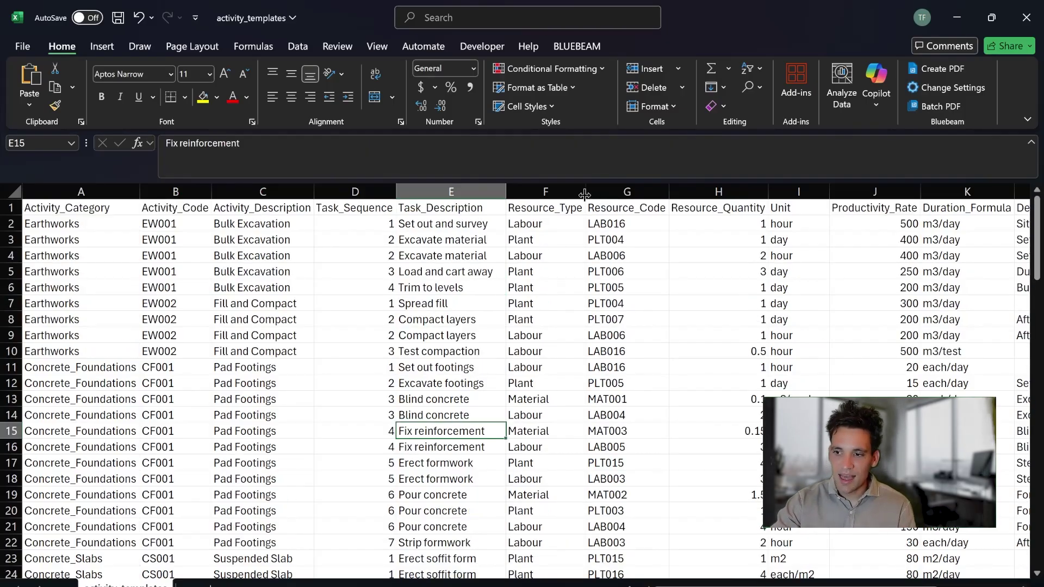
pyautogui.moveTo(585, 191); pyautogui.dragTo(607, 191)
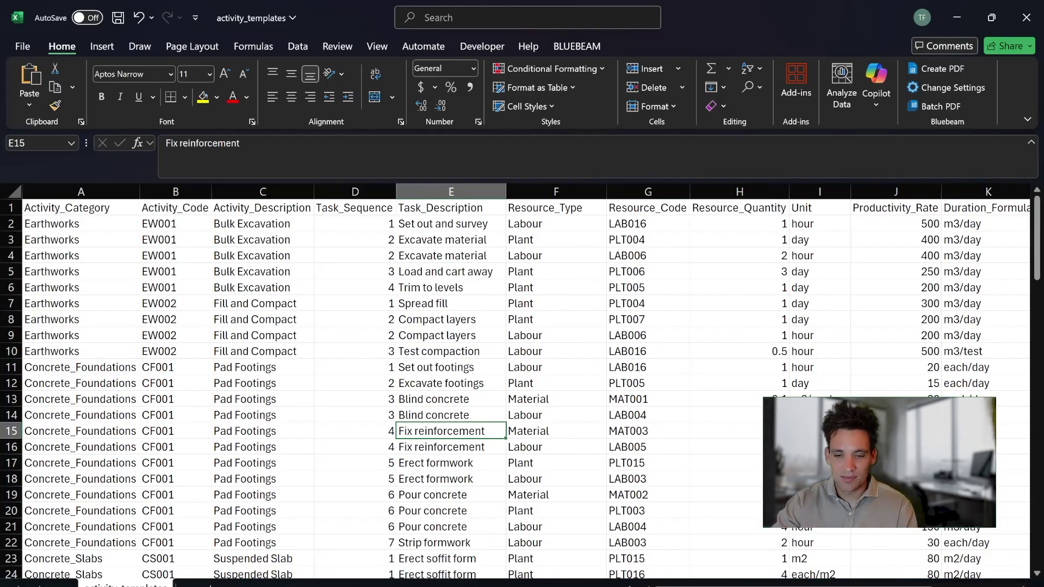
pyautogui.click(927, 227)
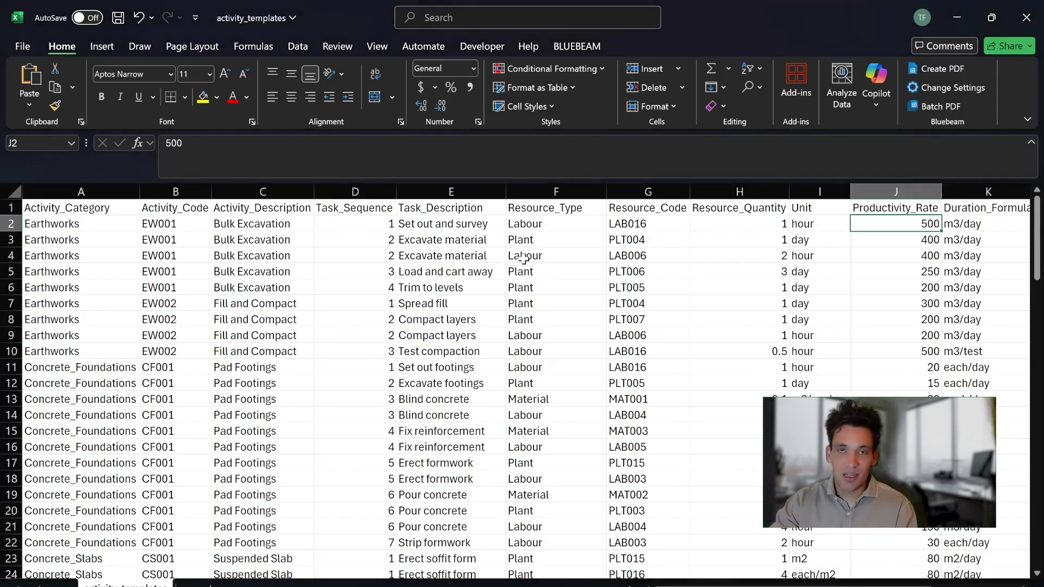
pyautogui.click(472, 238)
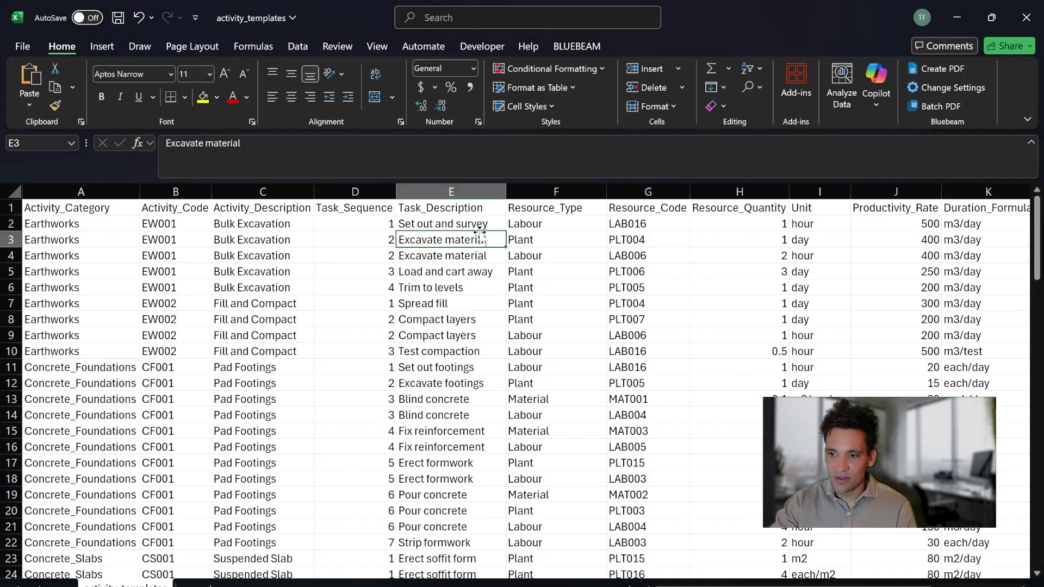
pyautogui.click(965, 240)
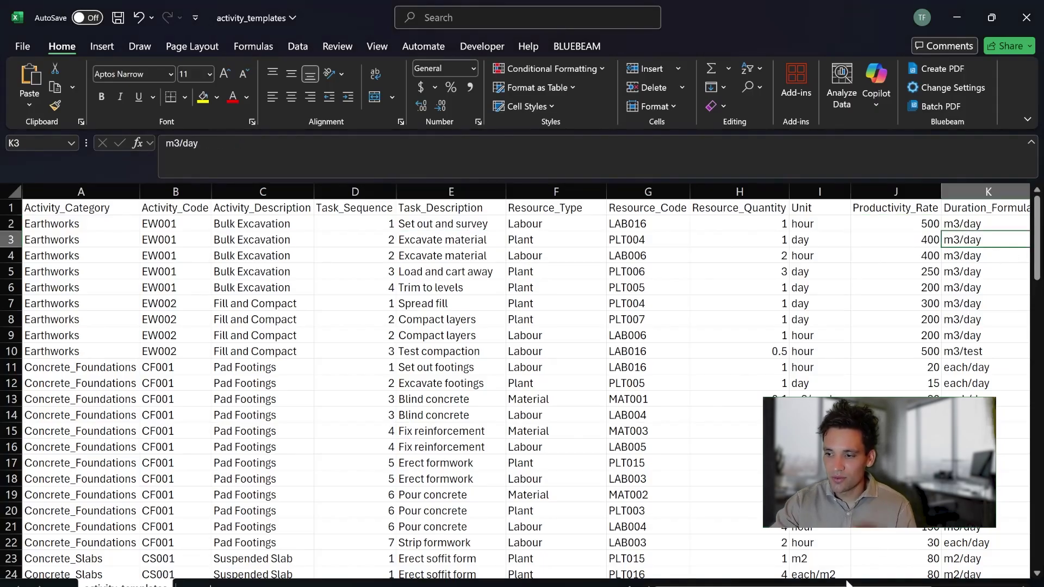
# - Switch to the resource_rates workbook and check the units and AUD rates of the labour resources, particularly the Labourer
pyautogui.hscroll(3, 879, 273)
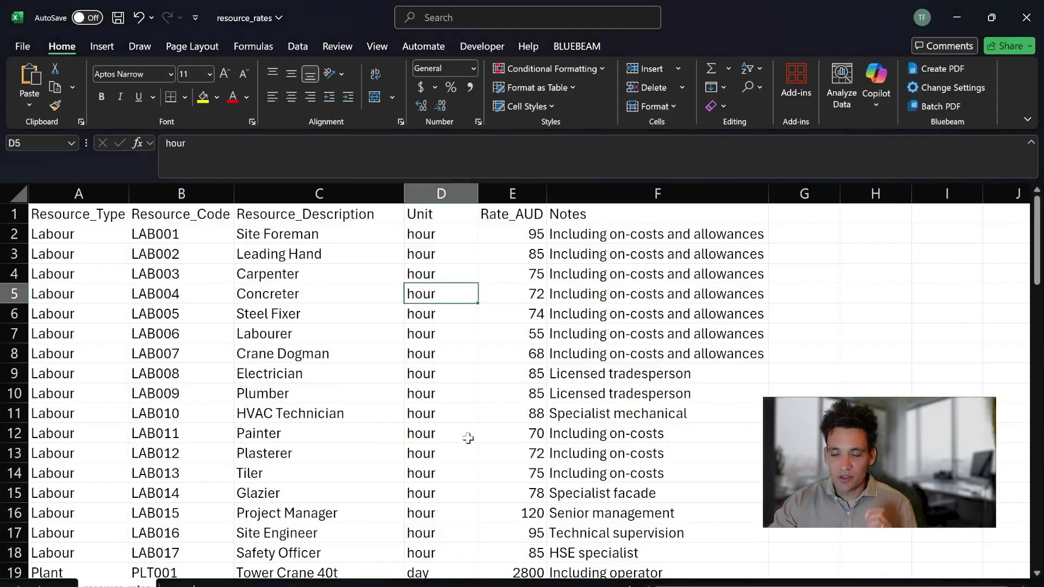
pyautogui.click(465, 334)
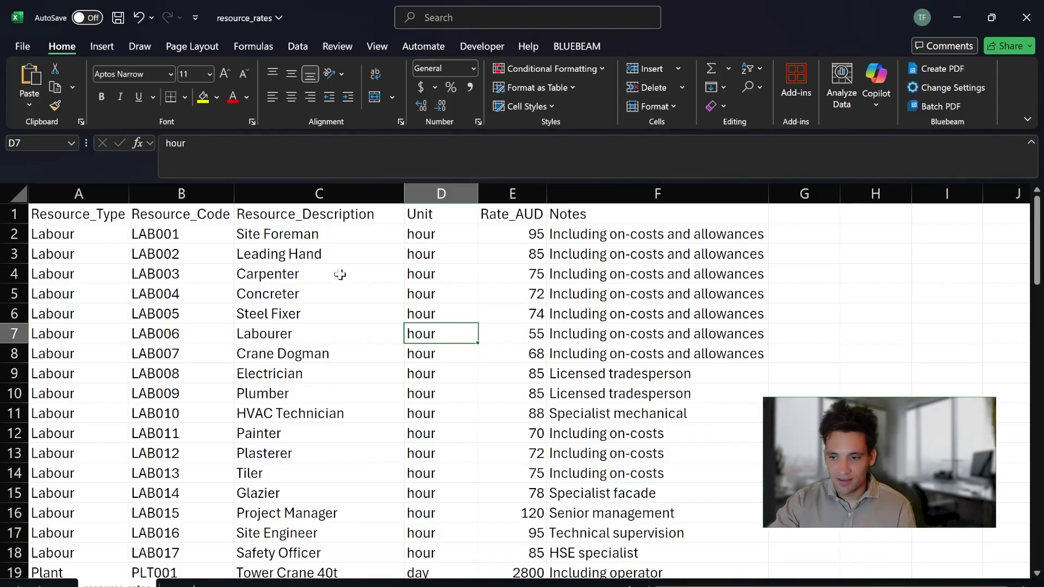
pyautogui.scroll(-1, 351, 381)
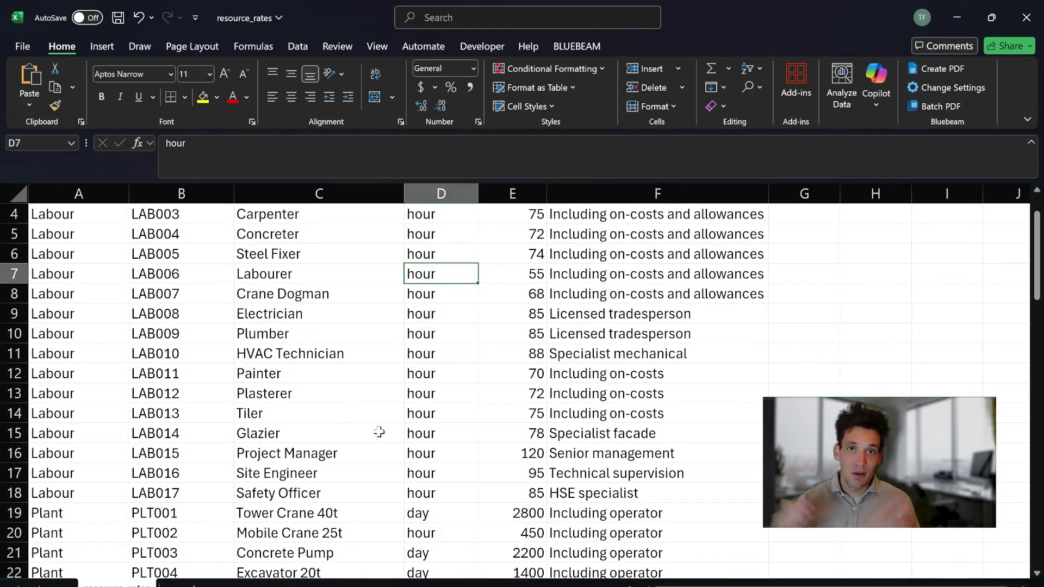
pyautogui.scroll(1, 554, 406)
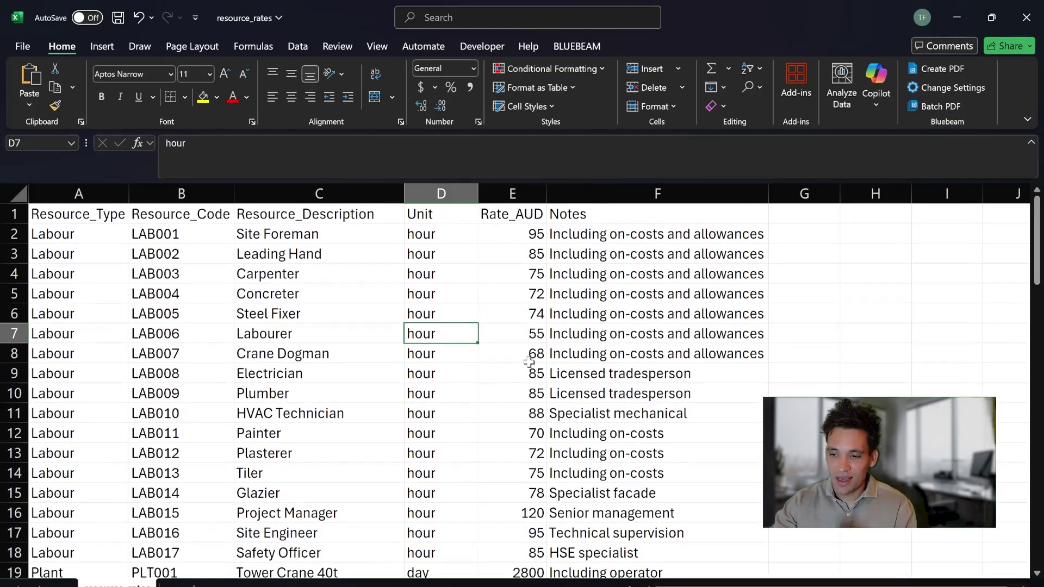
pyautogui.click(521, 332)
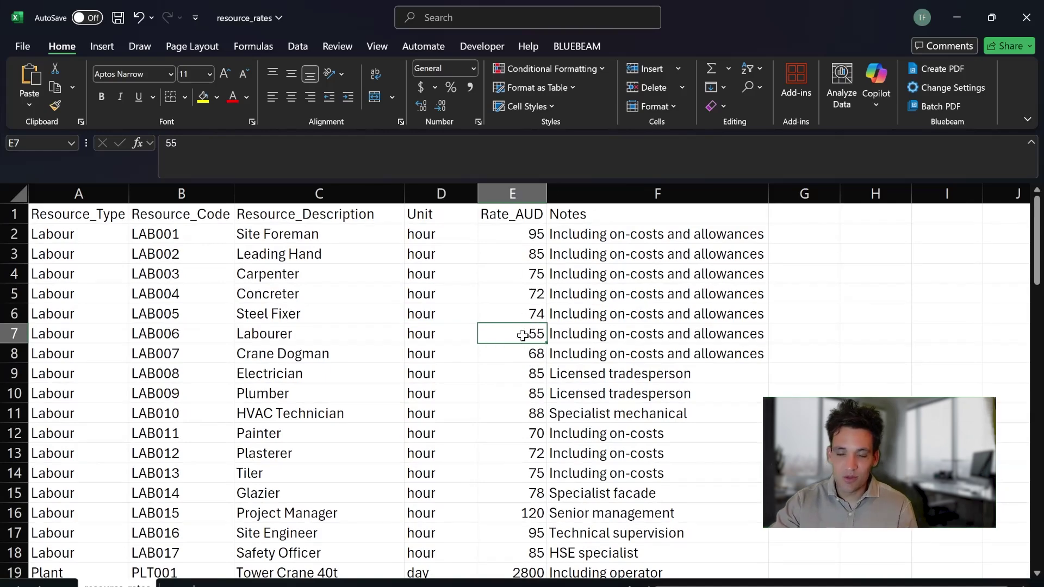
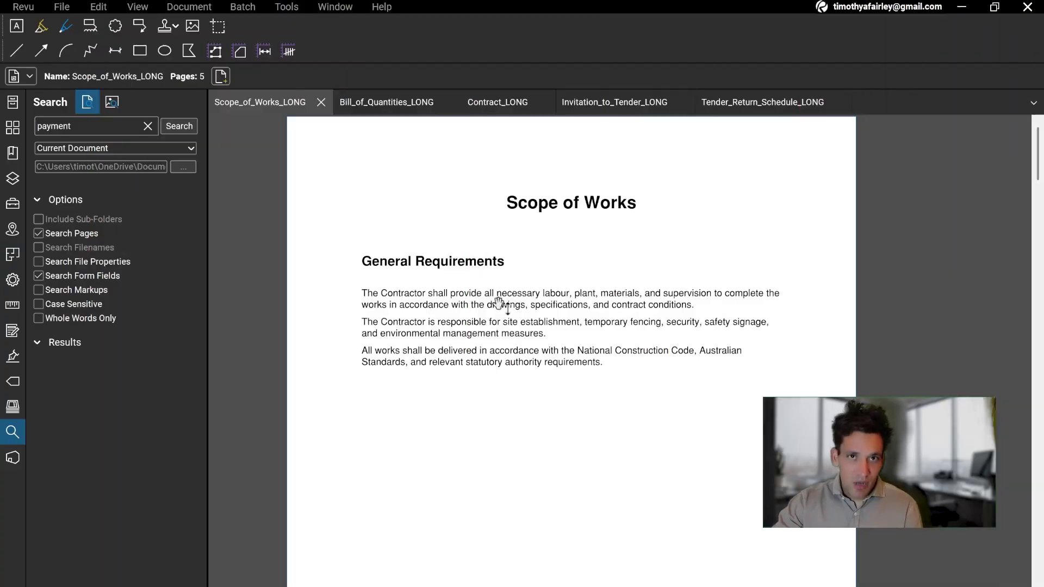
# - Switch to Bluebeam Revu and review the general requirements in Scope_of_Works_LONG and the listed quantities in Bill_of_Quantities_LONG
pyautogui.scroll(-1, 499, 304)
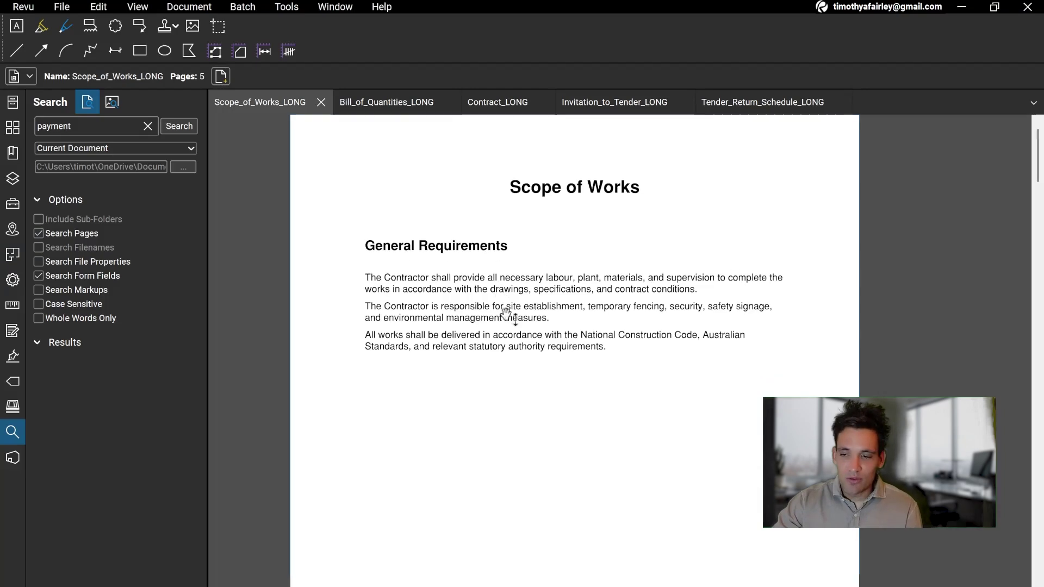
pyautogui.scroll(4, 487, 365)
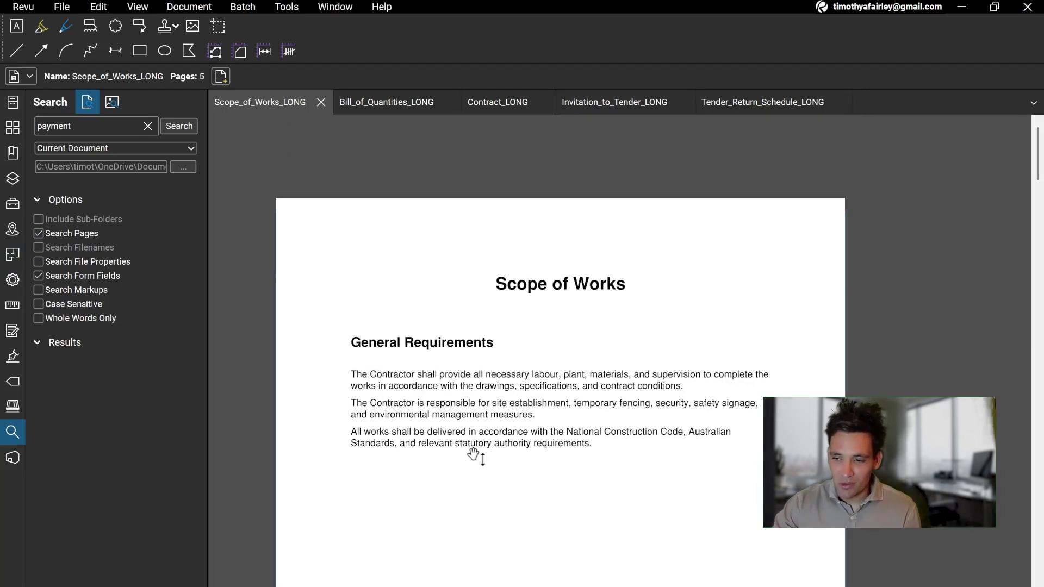
pyautogui.scroll(-3, 478, 449)
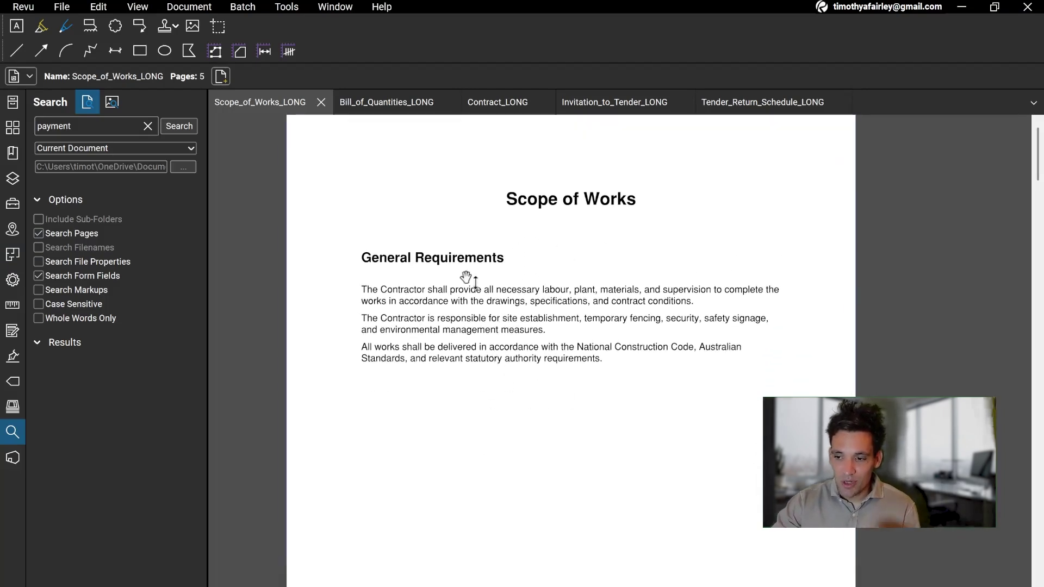
pyautogui.click(376, 105)
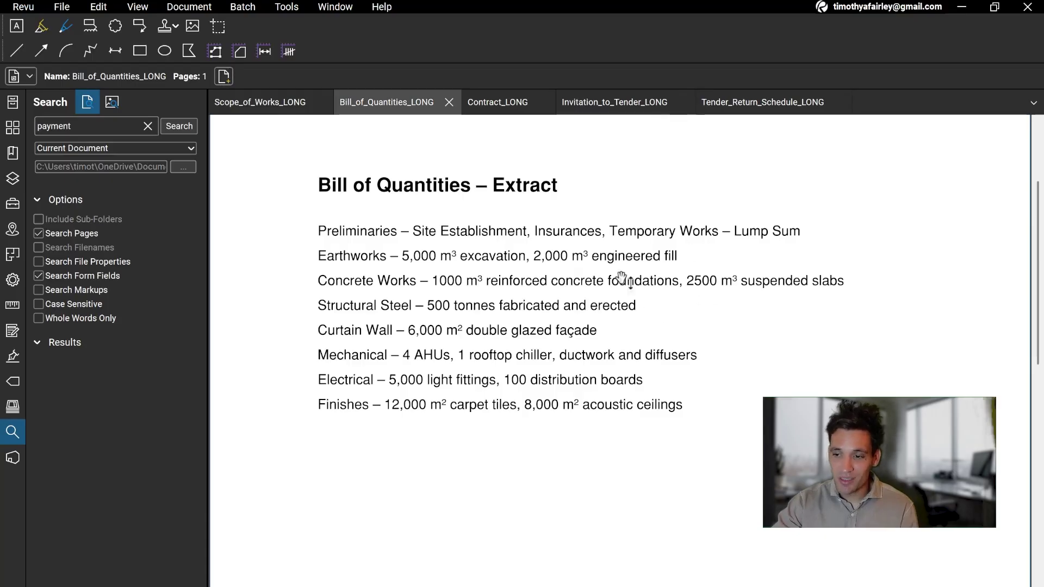
# - Look through the pages of the Contract_LONG document
pyautogui.click(489, 111)
pyautogui.scroll(4, 560, 391)
pyautogui.scroll(-4, 587, 407)
pyautogui.scroll(-5, 576, 461)
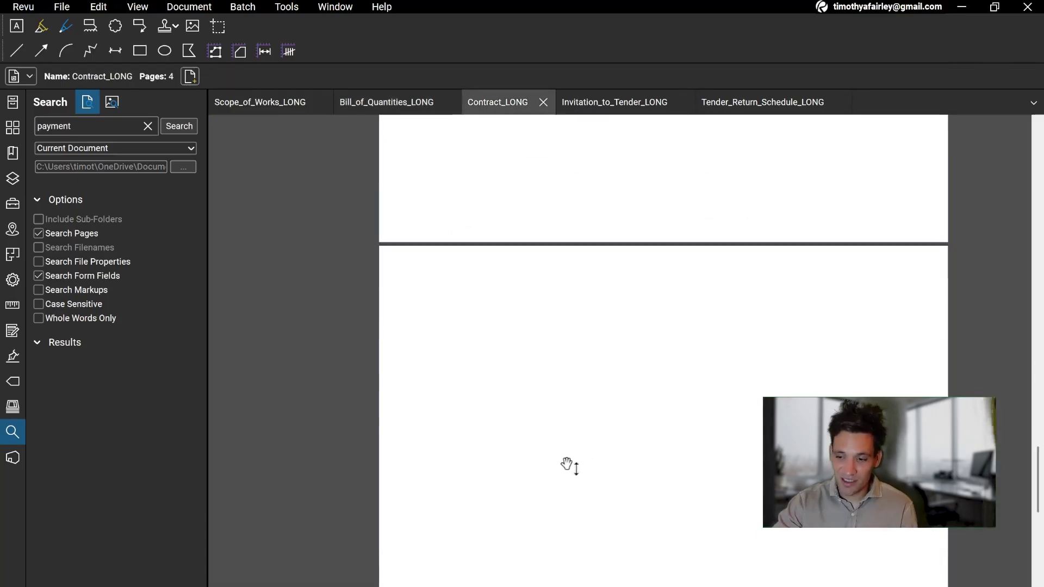
pyautogui.scroll(3, 576, 478)
pyautogui.scroll(6, 576, 483)
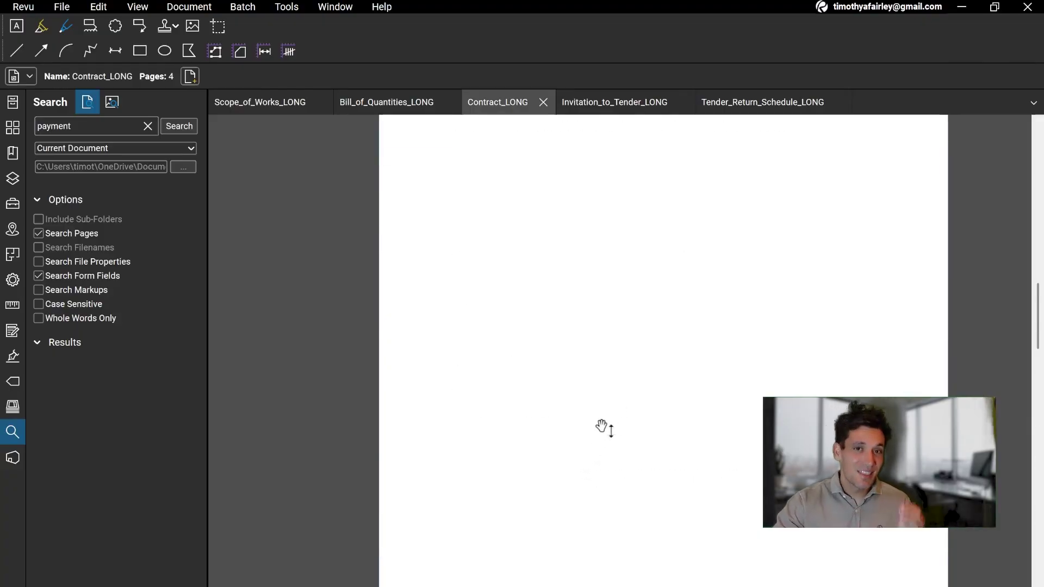
# - Review the project background in Invitation_to_Tender_LONG and the required submission documents in Tender_Return_Schedule_LONG
pyautogui.click(620, 104)
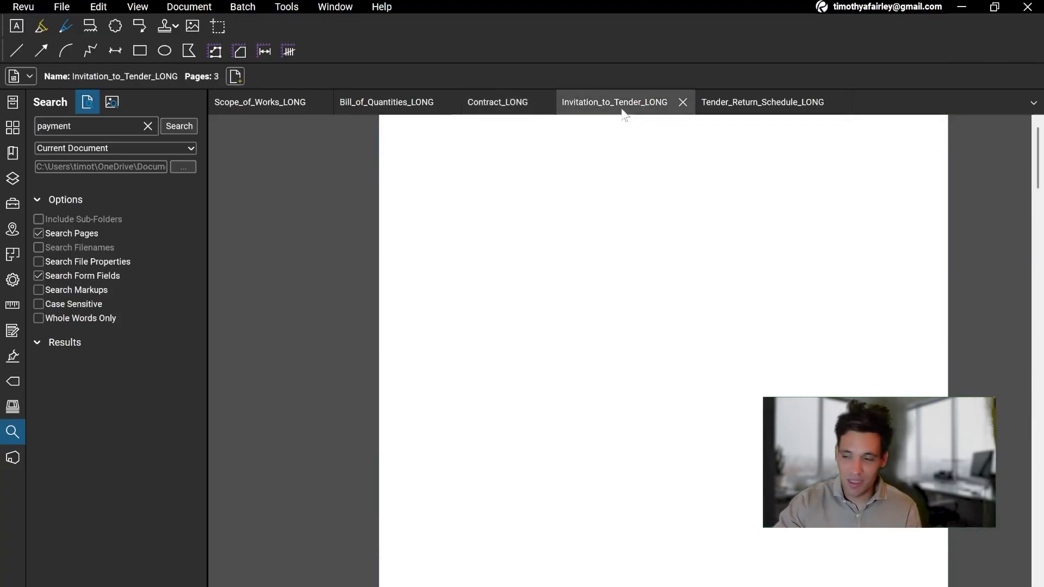
pyautogui.scroll(-3, 592, 422)
pyautogui.scroll(2, 544, 405)
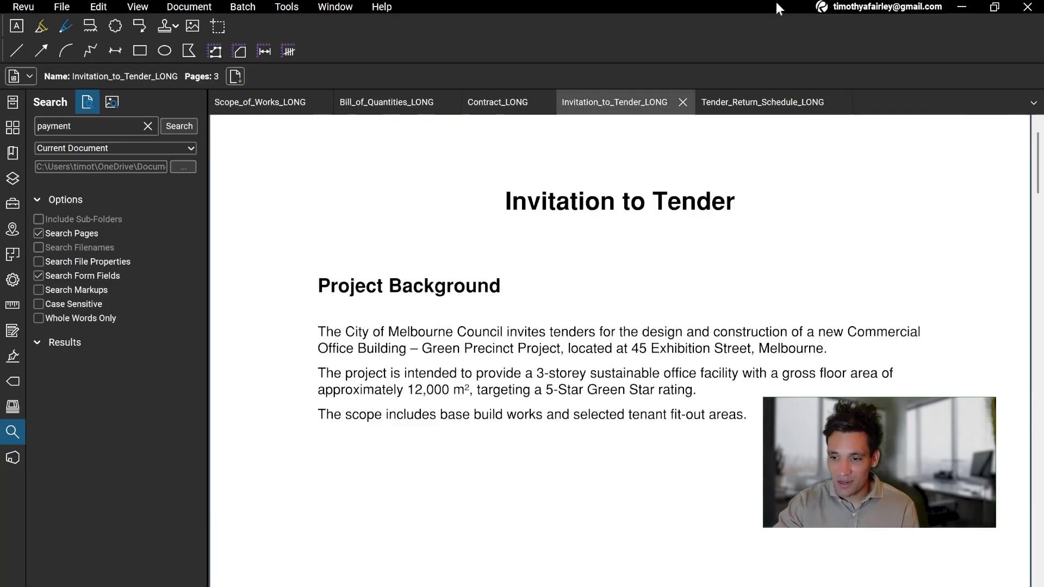
pyautogui.click(761, 103)
pyautogui.scroll(-6, 513, 450)
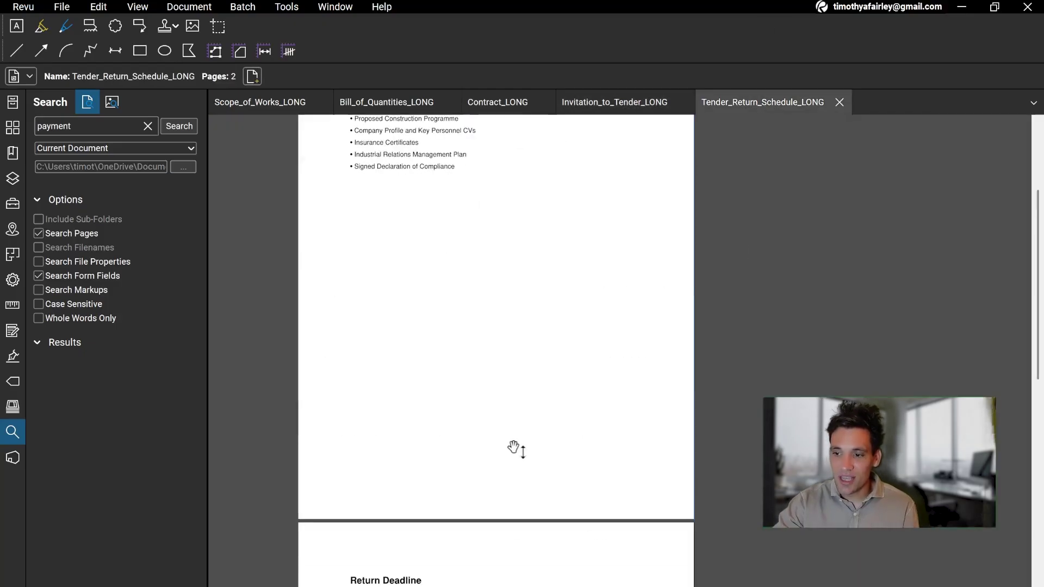
pyautogui.scroll(6, 524, 470)
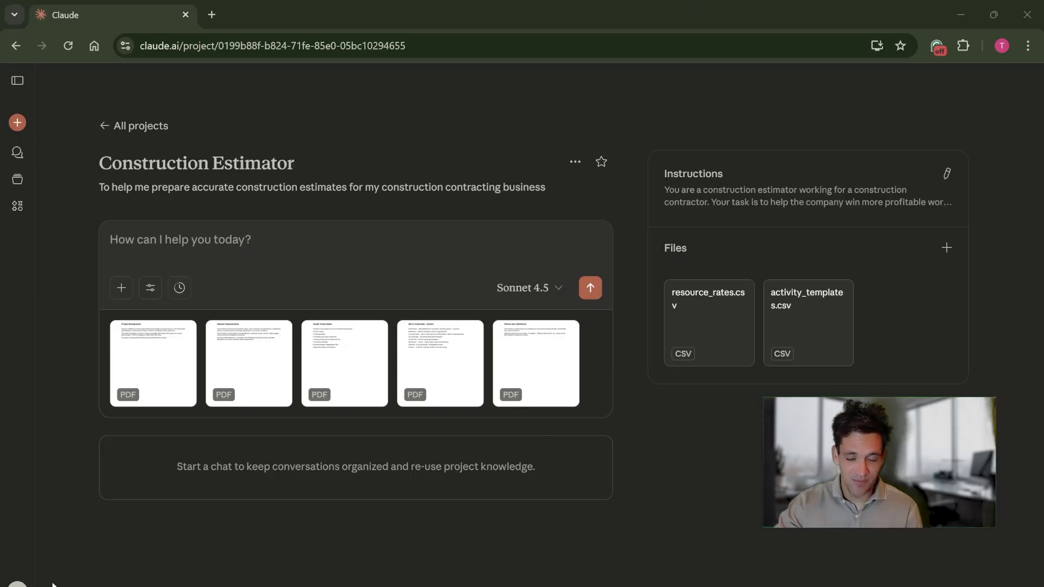
# - In Claude, ask Sonnet 4.5 with extended thinking to review the attached tender documentation and list questions on missing information needed for the estimate
pyautogui.write('Attached is a construction tender. Review all the documentation and ask me a list of questions for any missing information you need to prepare the estimate')
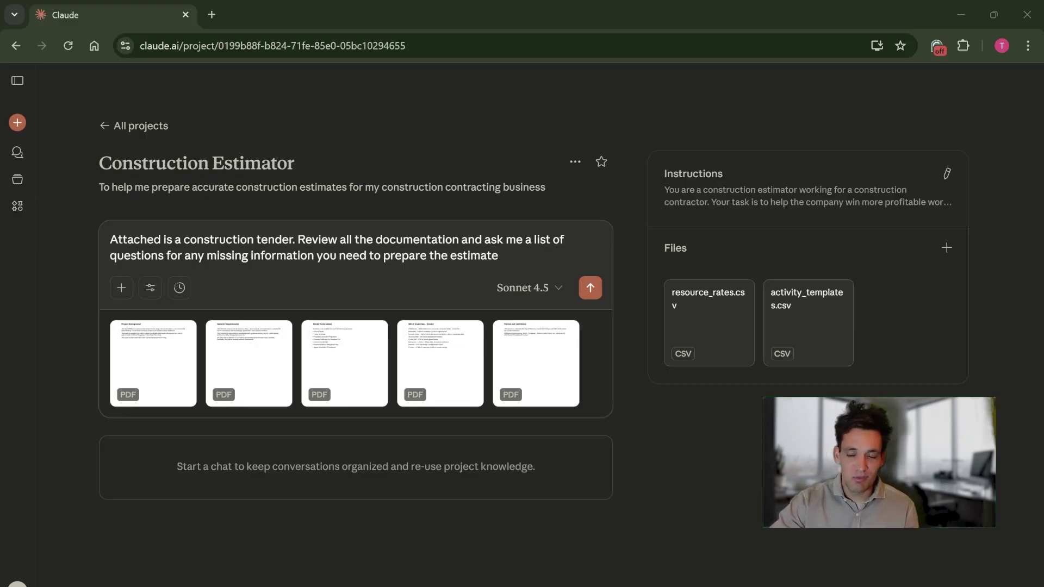
pyautogui.click(181, 289)
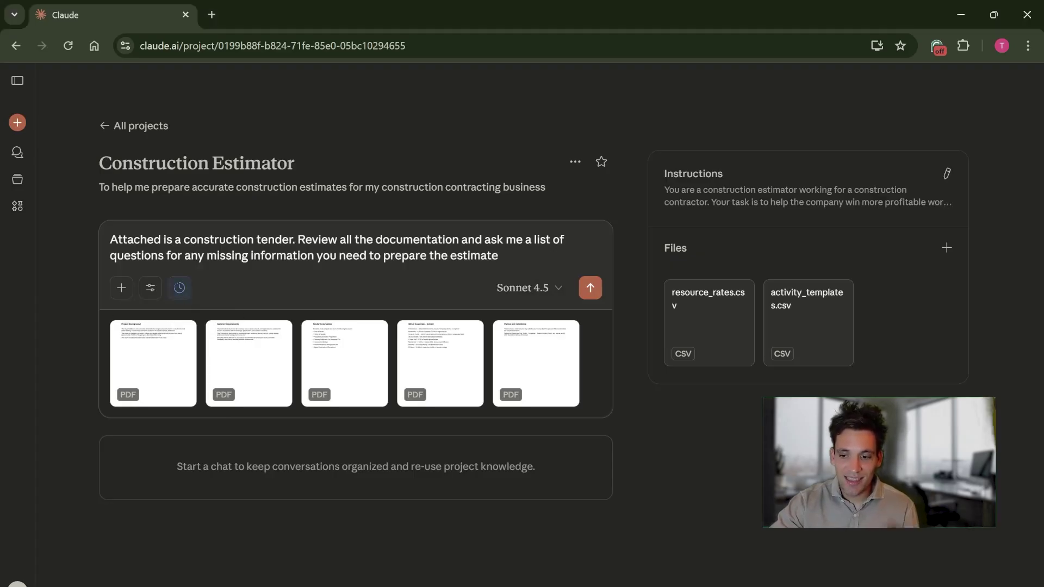
pyautogui.click(551, 288)
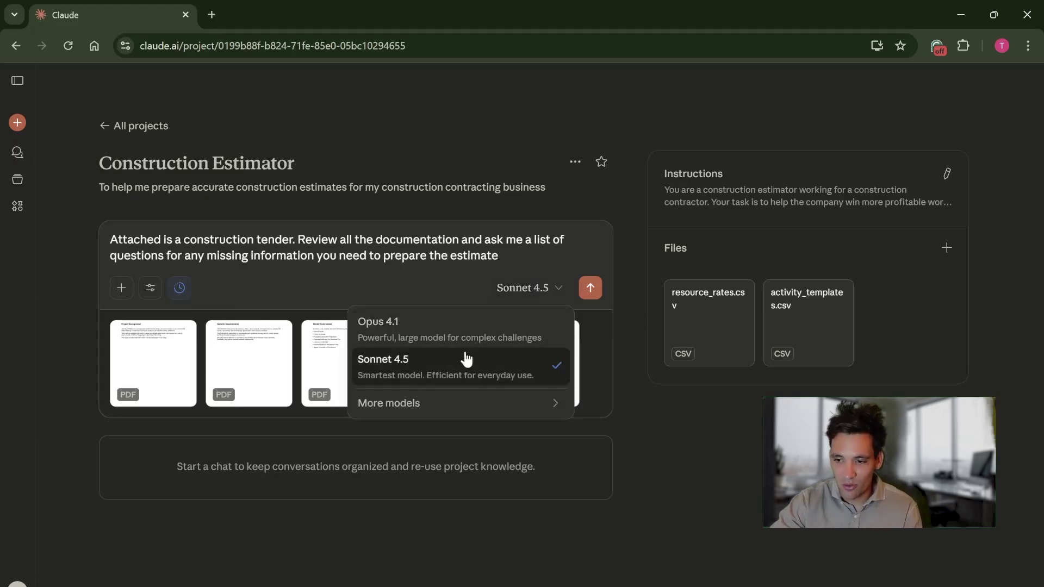
pyautogui.click(465, 282)
pyautogui.click(543, 289)
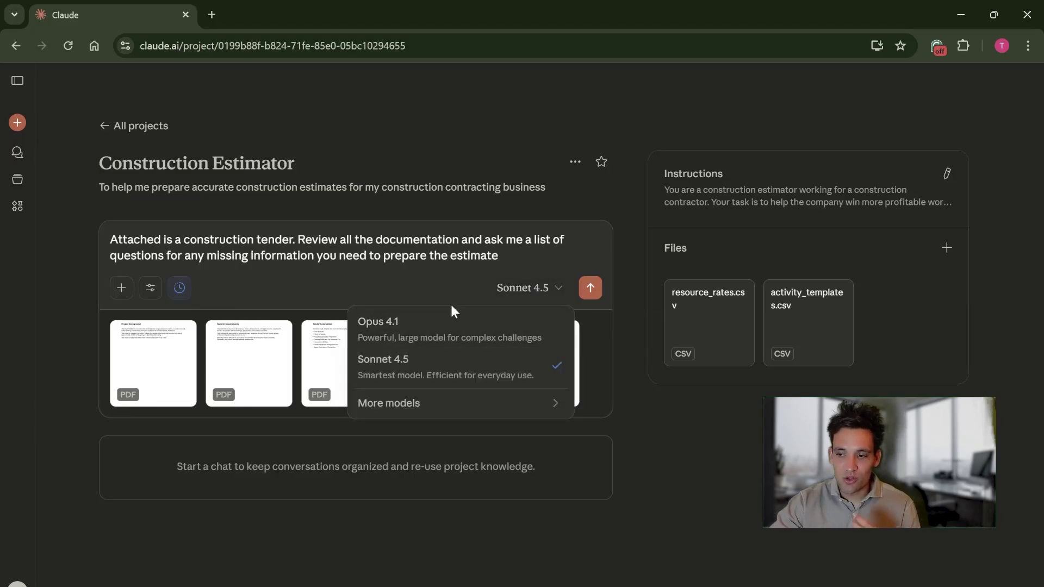
pyautogui.click(462, 278)
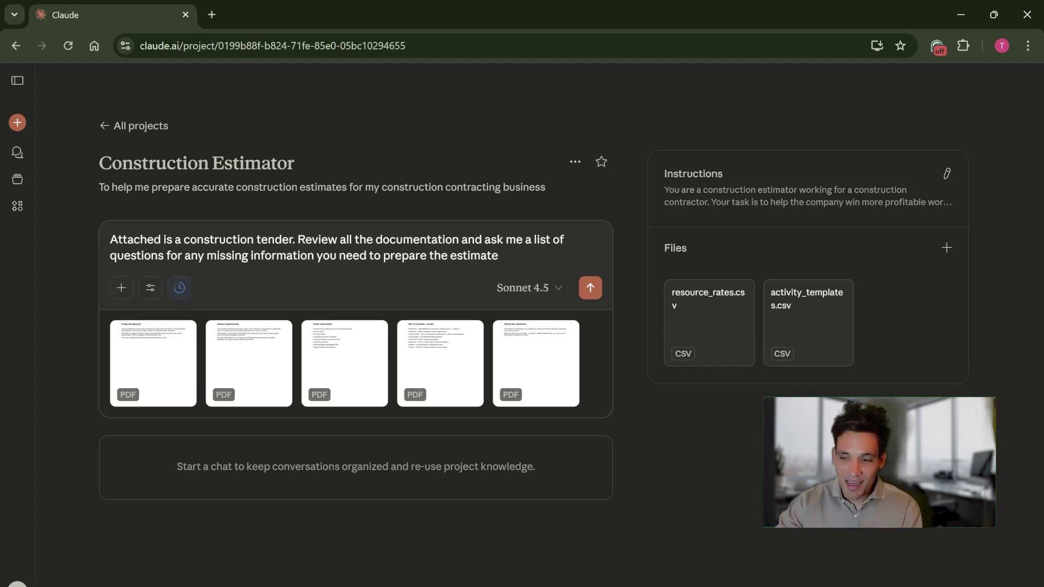
pyautogui.click(588, 291)
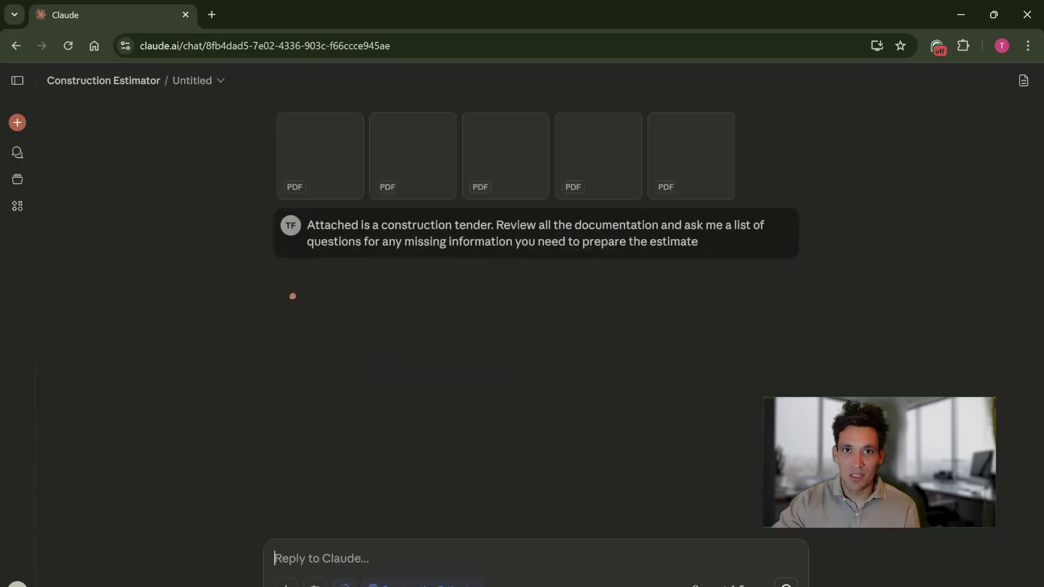
# - Expand the first thought process in the reply, read how the tender documents were assessed, and collapse it again
pyautogui.scroll(-5, 461, 243)
pyautogui.scroll(4, 461, 243)
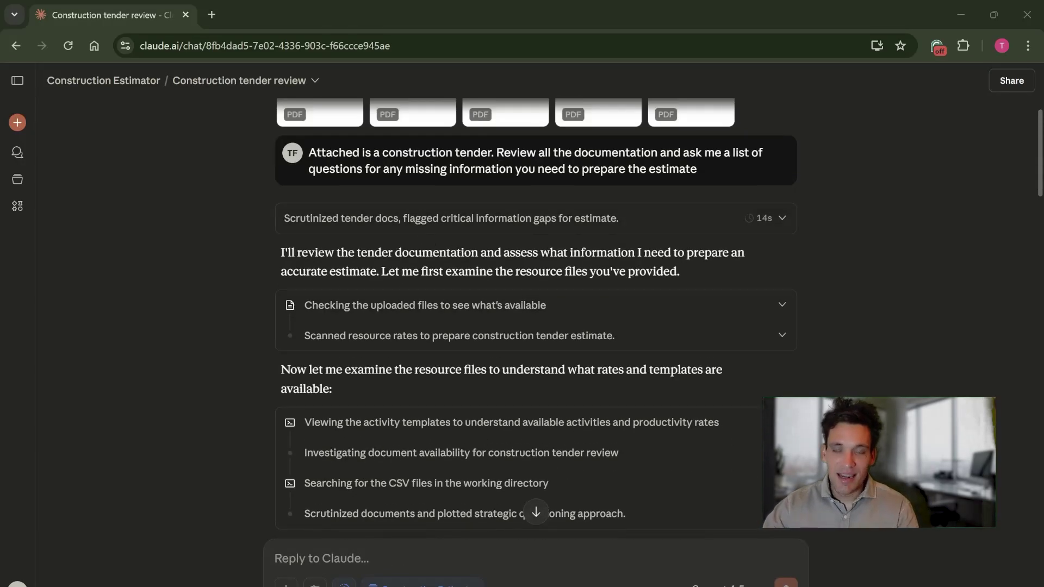
pyautogui.click(781, 220)
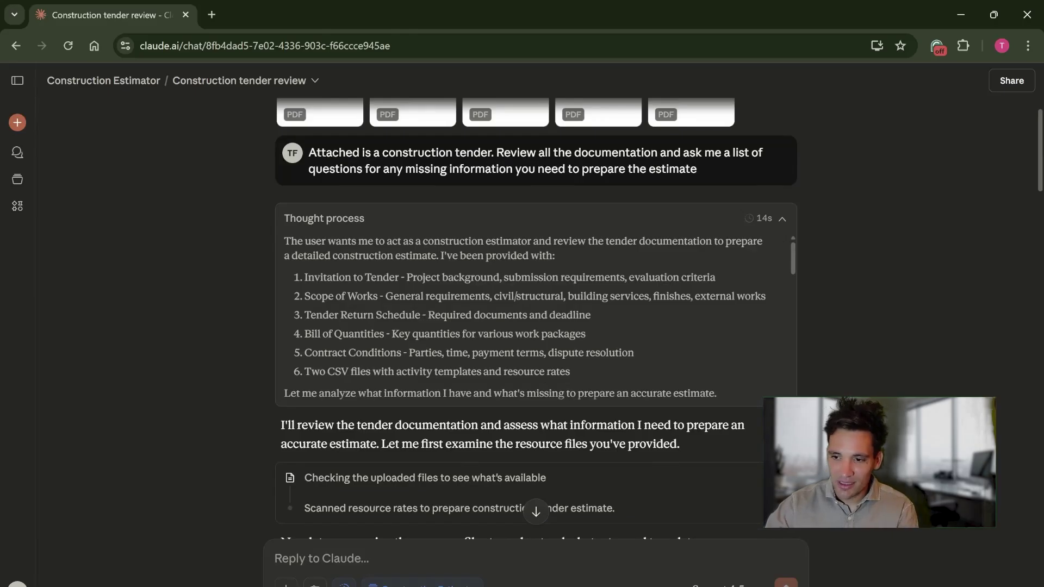
pyautogui.scroll(-5, 438, 293)
pyautogui.scroll(-5, 596, 337)
pyautogui.click(782, 218)
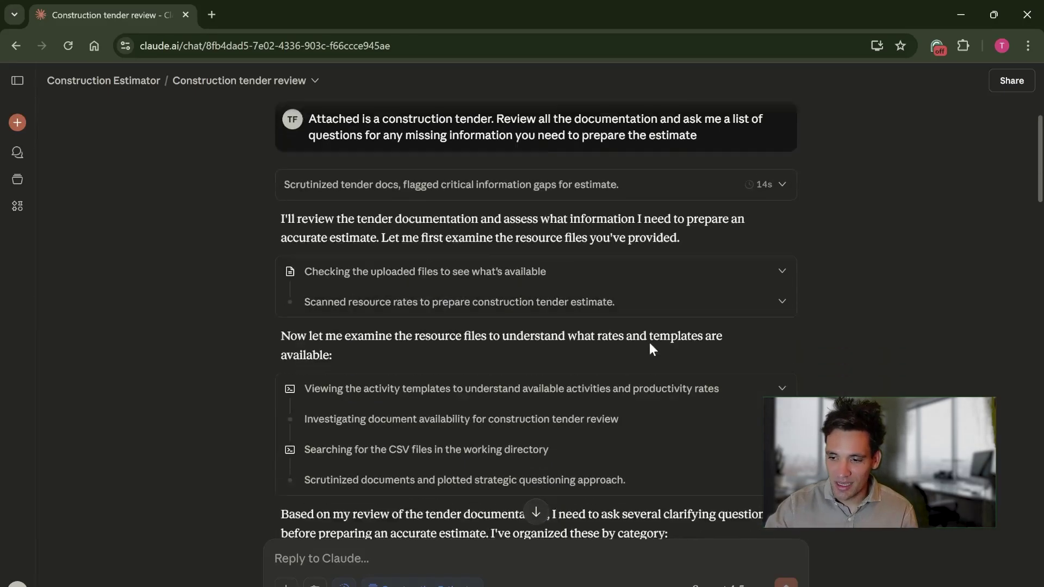
# - Examine the critical information gaps in the reply, from bill of quantities and preliminaries to site conditions, specifications, Green Star and staging
pyautogui.scroll(-20, 649, 344)
pyautogui.scroll(-12, 554, 402)
pyautogui.scroll(11, 553, 402)
pyautogui.scroll(15, 549, 413)
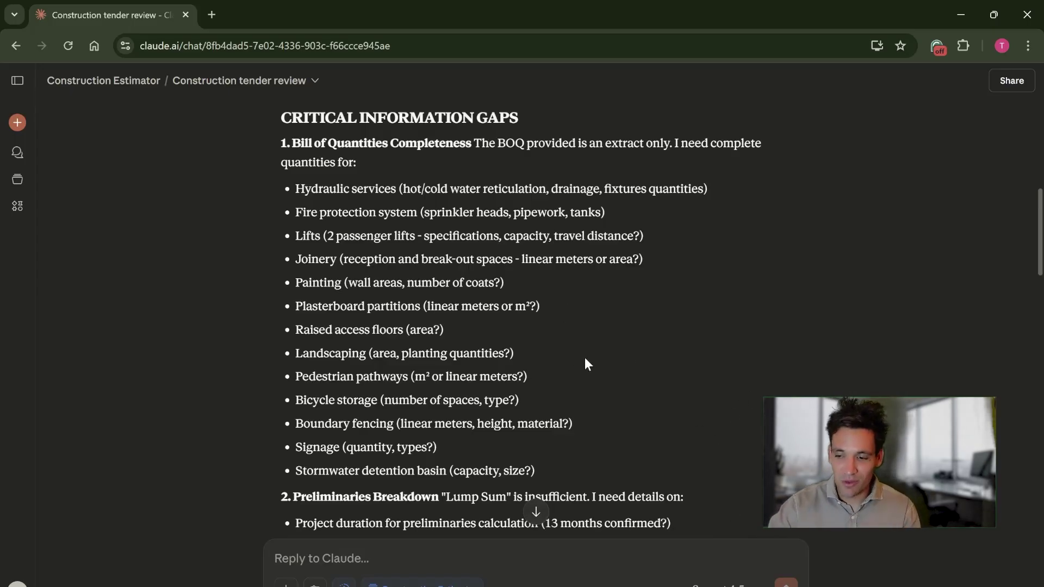
pyautogui.scroll(-7, 586, 362)
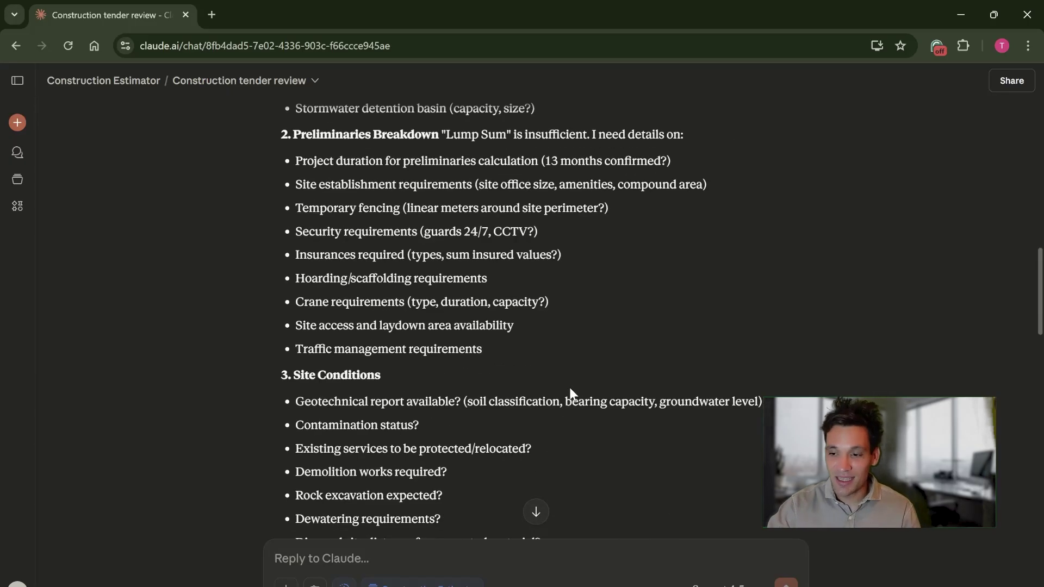
pyautogui.scroll(-8, 568, 381)
pyautogui.scroll(-5, 561, 387)
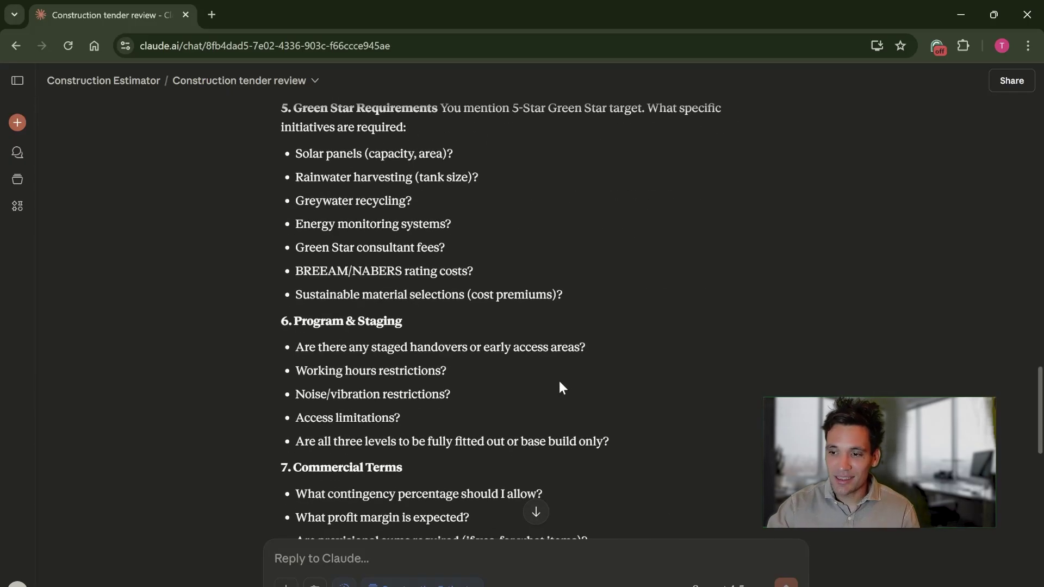
pyautogui.scroll(5, 557, 383)
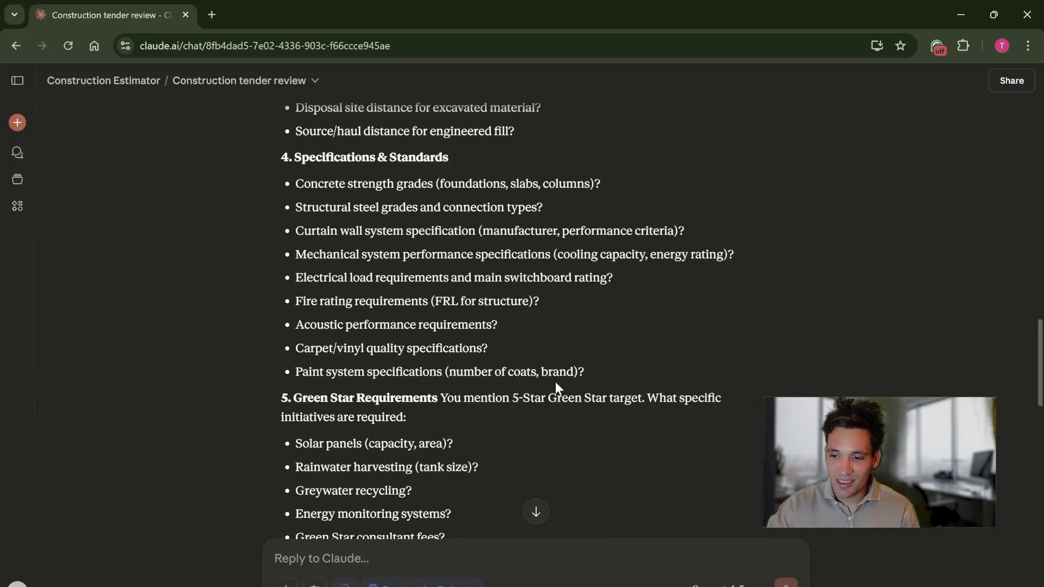
pyautogui.scroll(15, 540, 382)
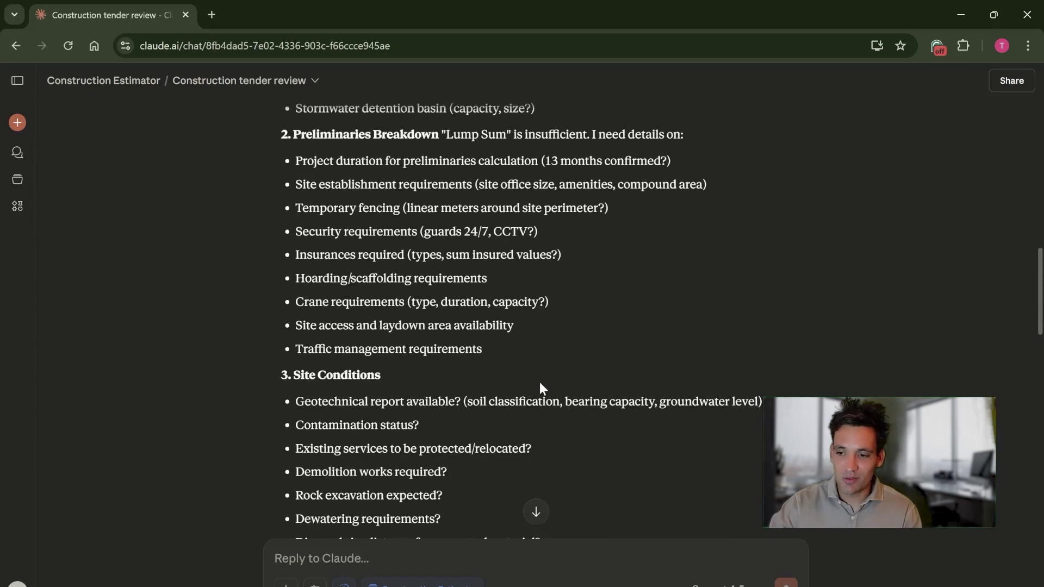
pyautogui.scroll(9, 564, 340)
pyautogui.scroll(-10, 565, 339)
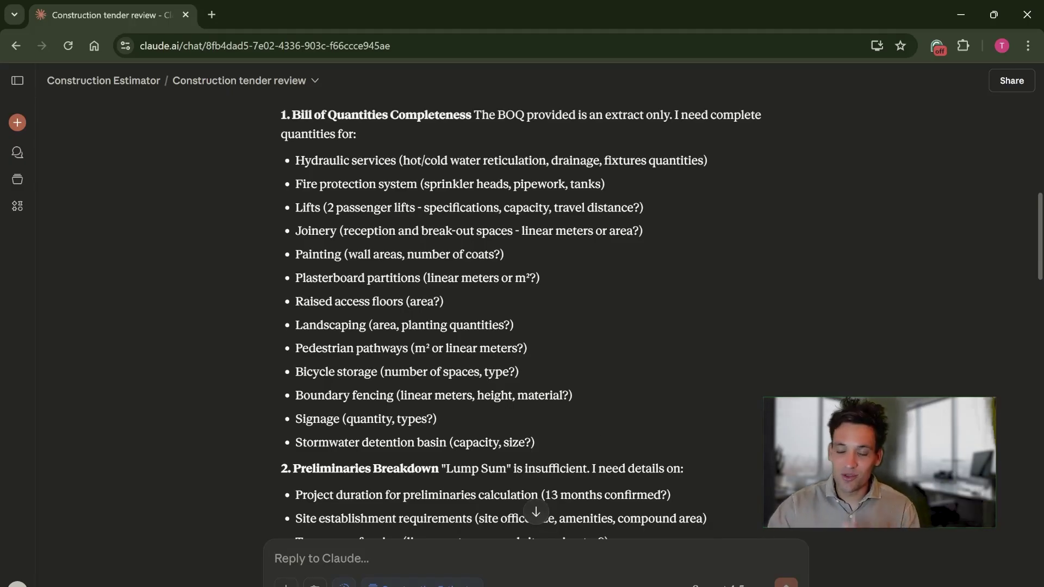
# - Read the reply's questions on commercial terms, risk allocation, subcontractor requirements and CSV file access
pyautogui.scroll(-20, 481, 361)
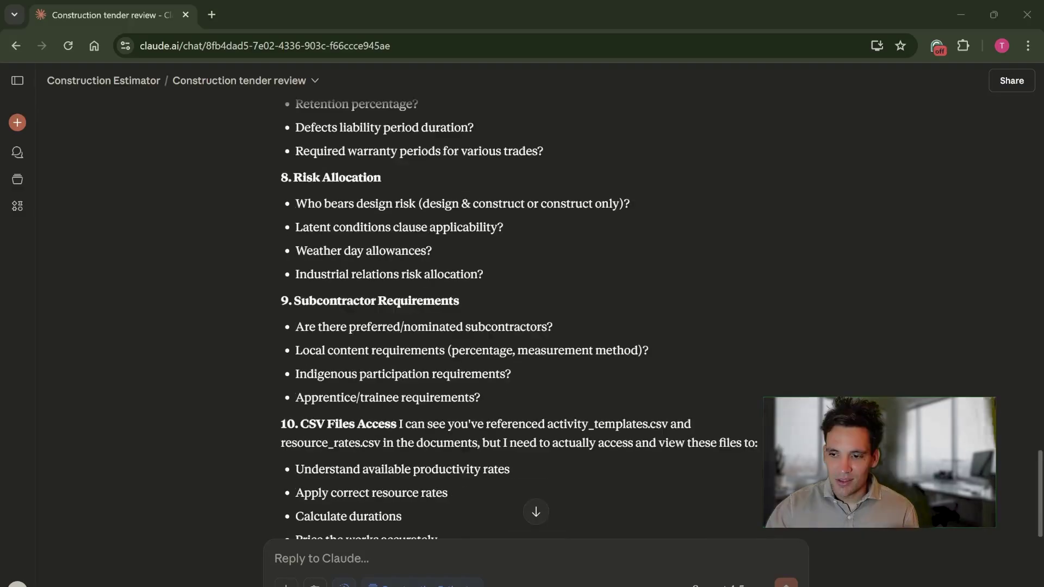
pyautogui.scroll(6, 481, 361)
pyautogui.scroll(-7, 481, 361)
pyautogui.scroll(1, 478, 402)
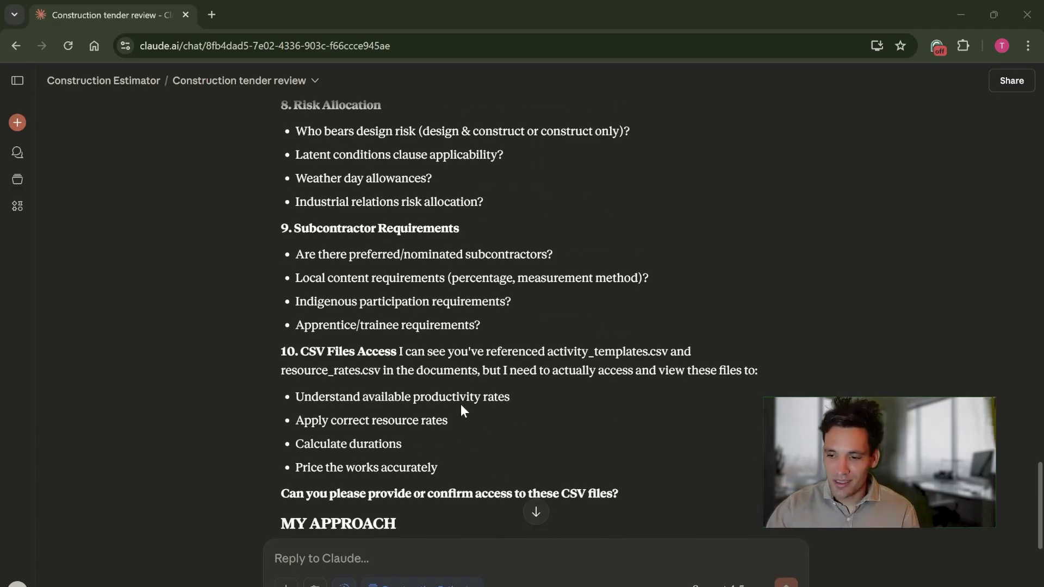
pyautogui.scroll(2, 462, 409)
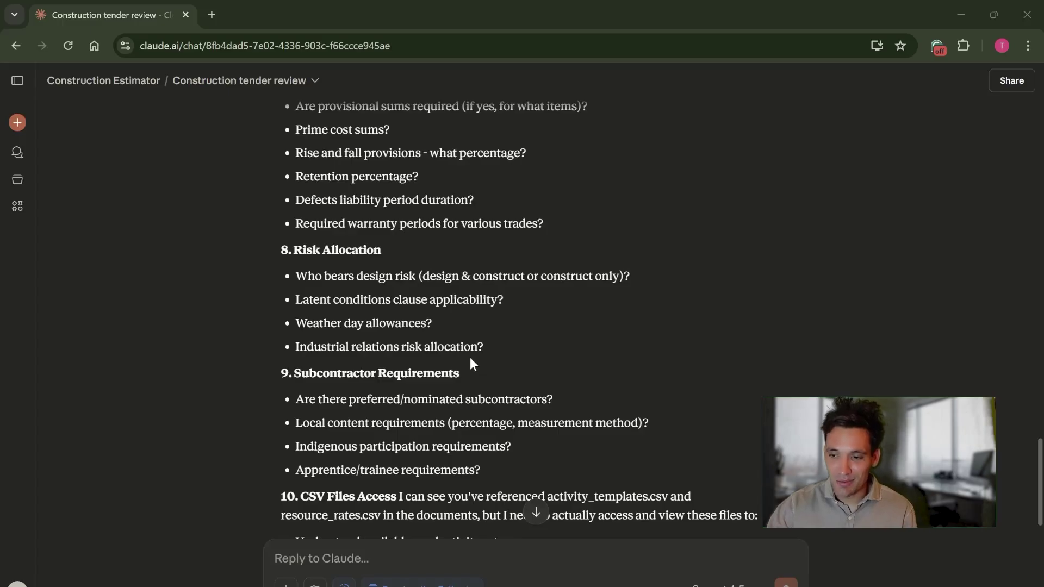
pyautogui.scroll(1, 472, 363)
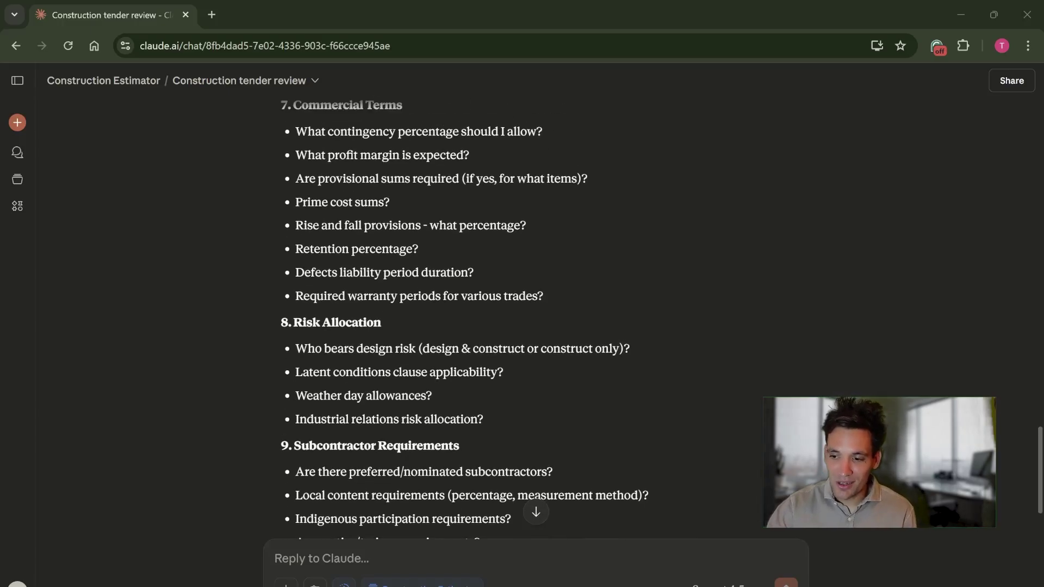
# - Reread the reply's questions on specifications, site conditions and preliminaries, and the proposed approach with the questions to prioritise
pyautogui.scroll(8, 366, 379)
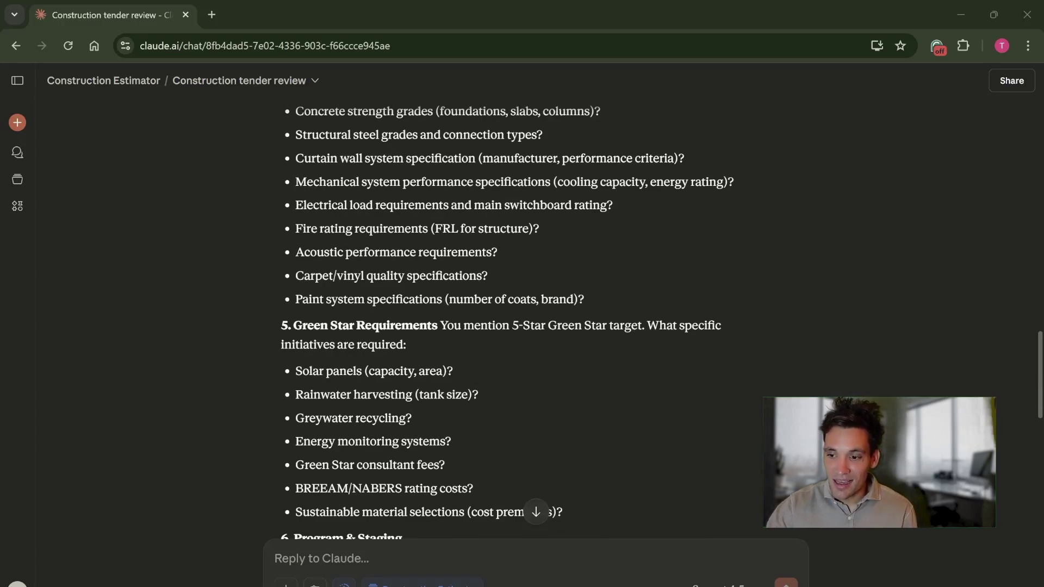
pyautogui.scroll(2, 367, 363)
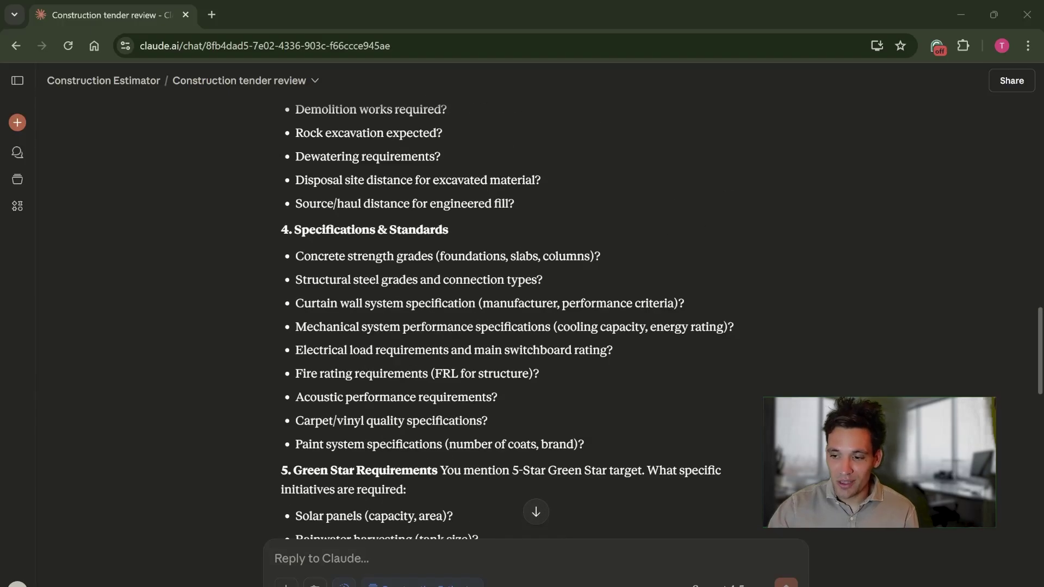
pyautogui.scroll(3, 471, 326)
pyautogui.scroll(-2, 472, 326)
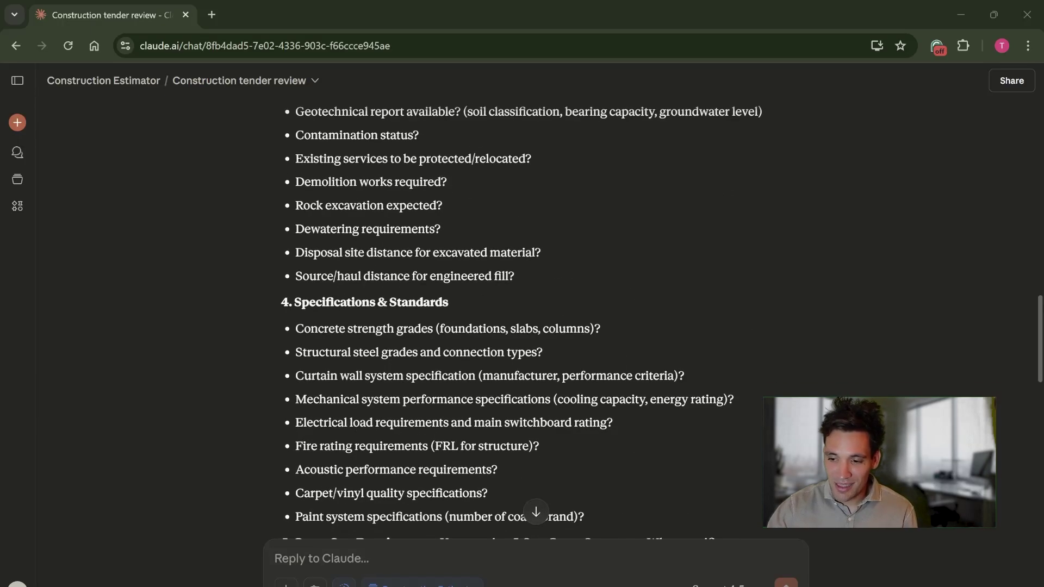
pyautogui.scroll(3, 375, 418)
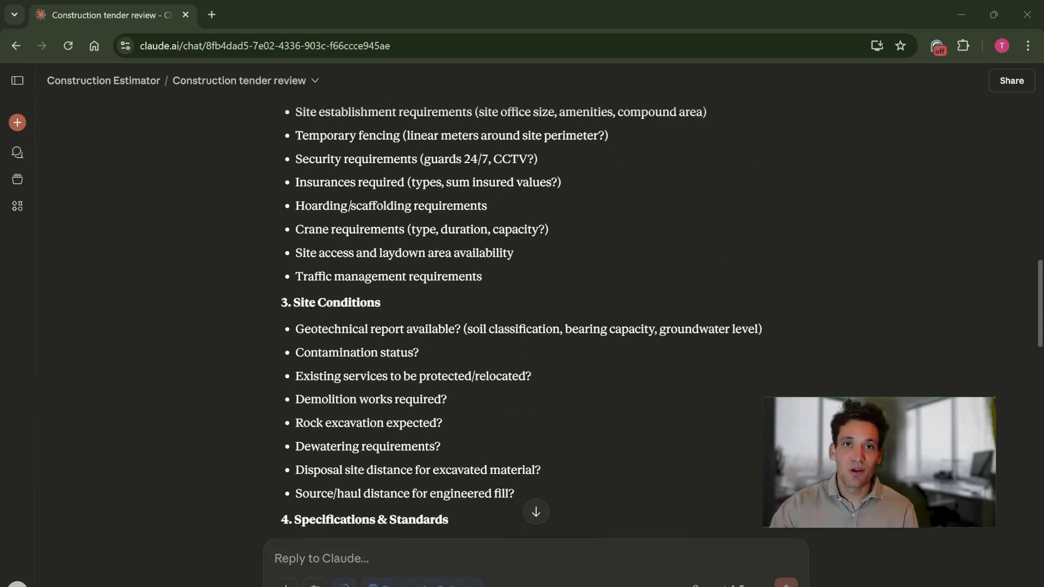
pyautogui.scroll(-15, 381, 391)
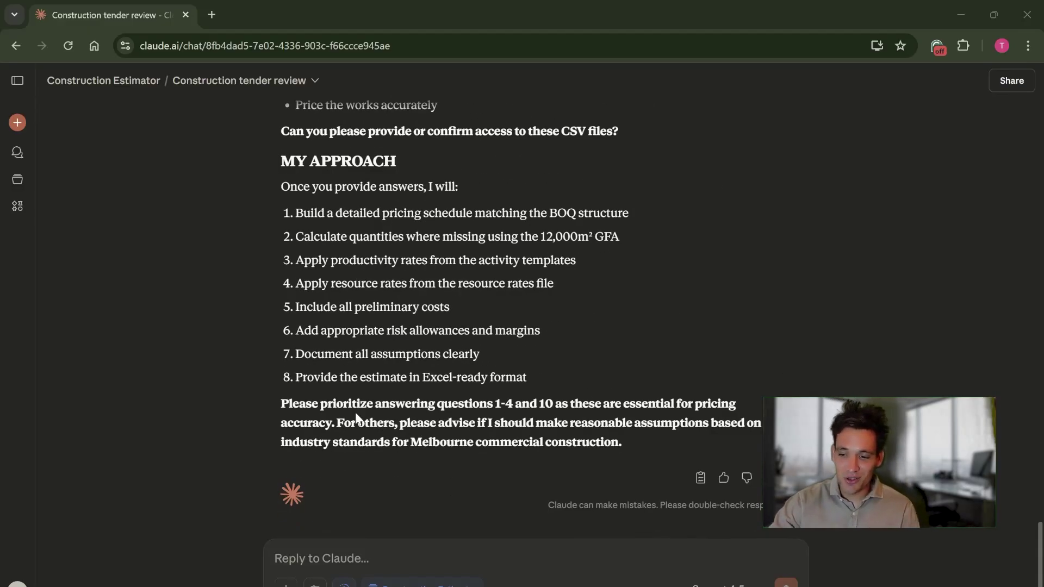
# - Draft a reply asking Claude to make reasonable assumptions for all points and prepare the detailed construction estimate in a format exportable to Excel
pyautogui.click(326, 558)
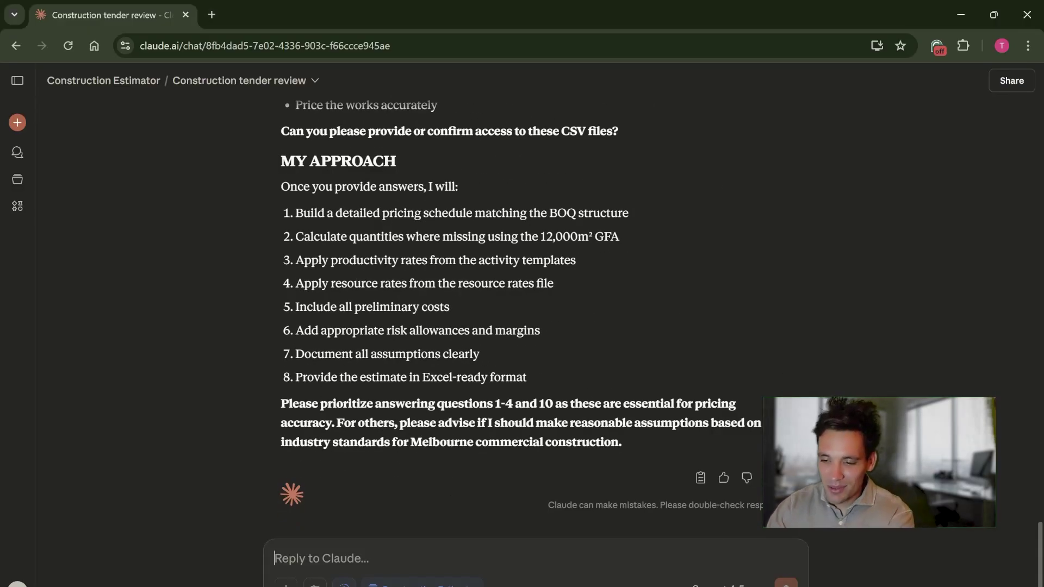
pyautogui.write('onable assumptions for all these peints. And please proce')
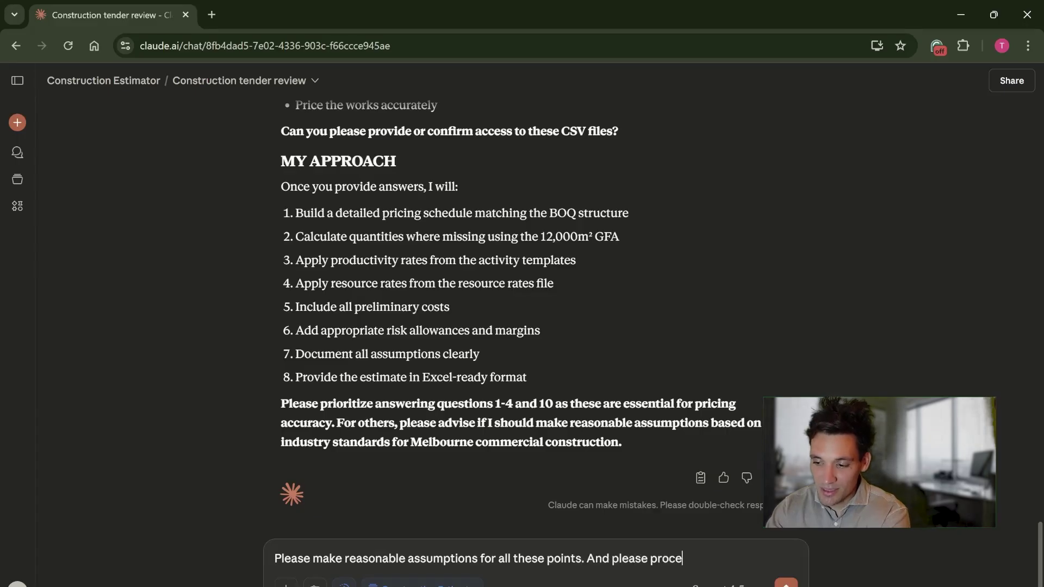
pyautogui.write('ed with prepari')
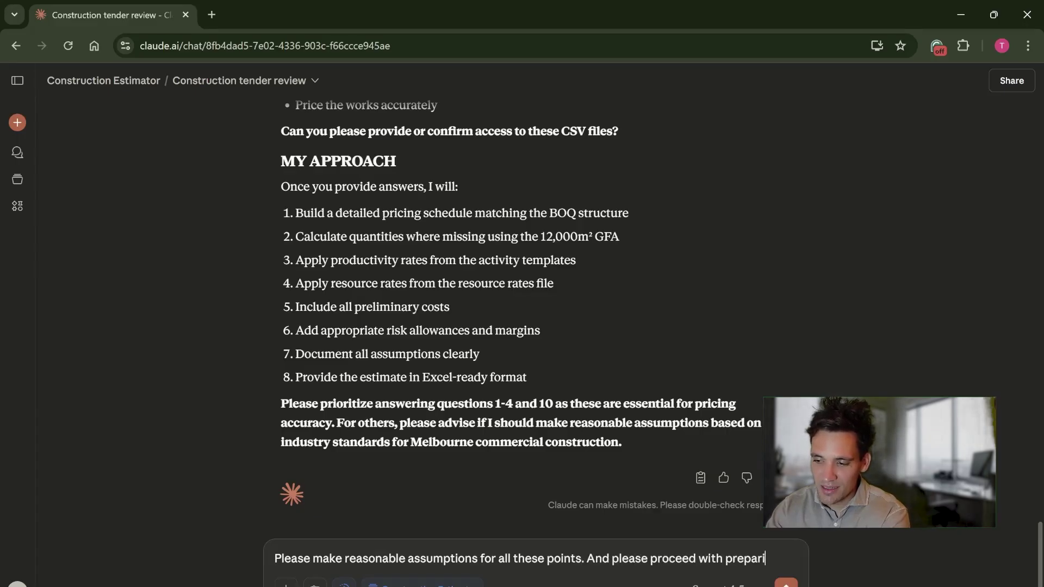
pyautogui.write('ng the detailed construction estiamting')
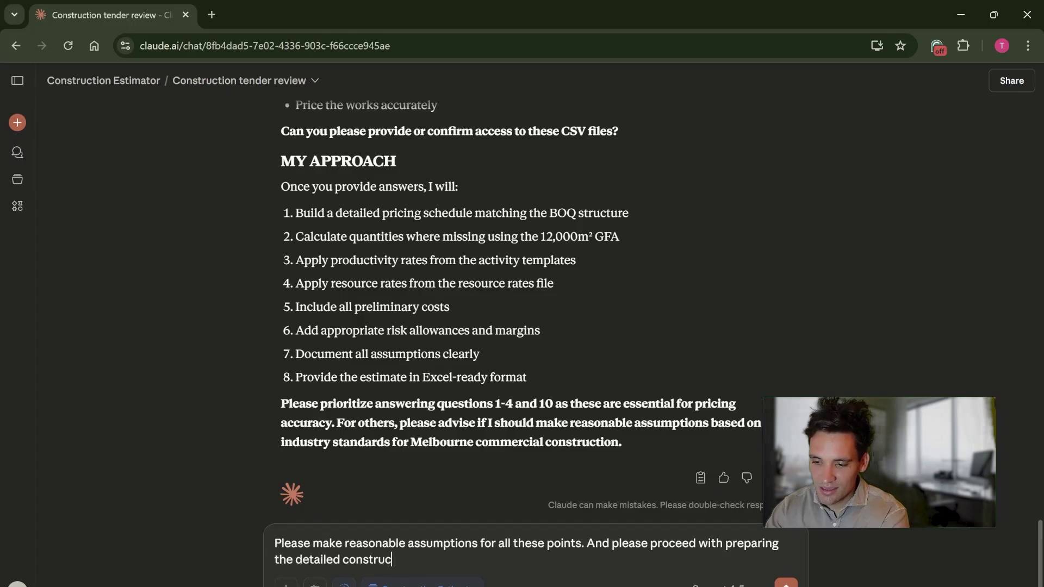
pyautogui.press('BackSpace')
pyautogui.press('BackSpace')
pyautogui.press('BackSpace')
pyautogui.press('BackSpace')
pyautogui.press('BackSpace')
pyautogui.press('BackSpace')
pyautogui.write('mate in a format i can export to excel. Make s')
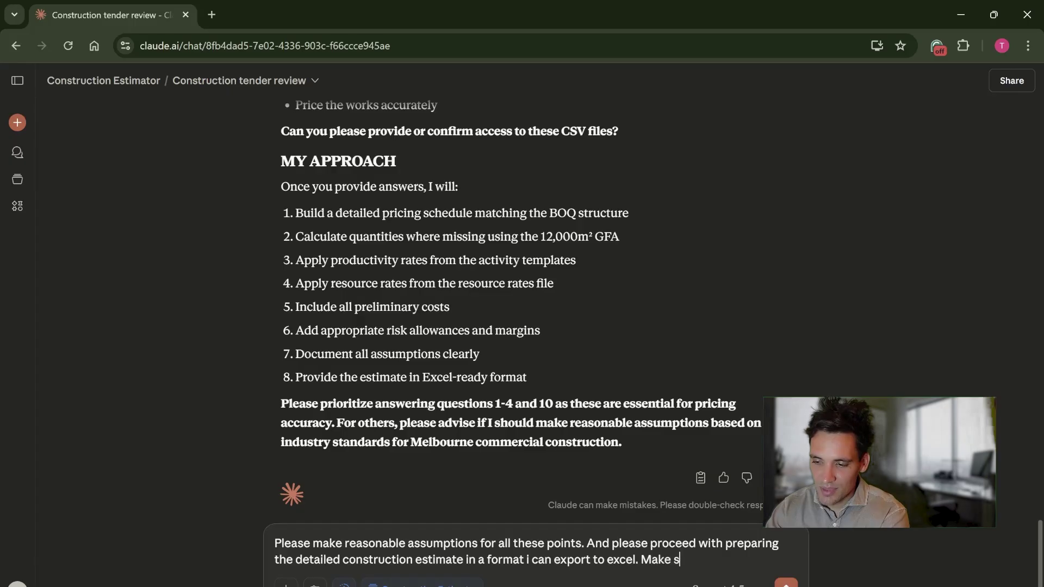
# - Request a main pricing schedule with detailed workings per item, noted assumptions, and the provided productivity and activity templates and resource rates; send the message
pyautogui.write('ure you have a m')
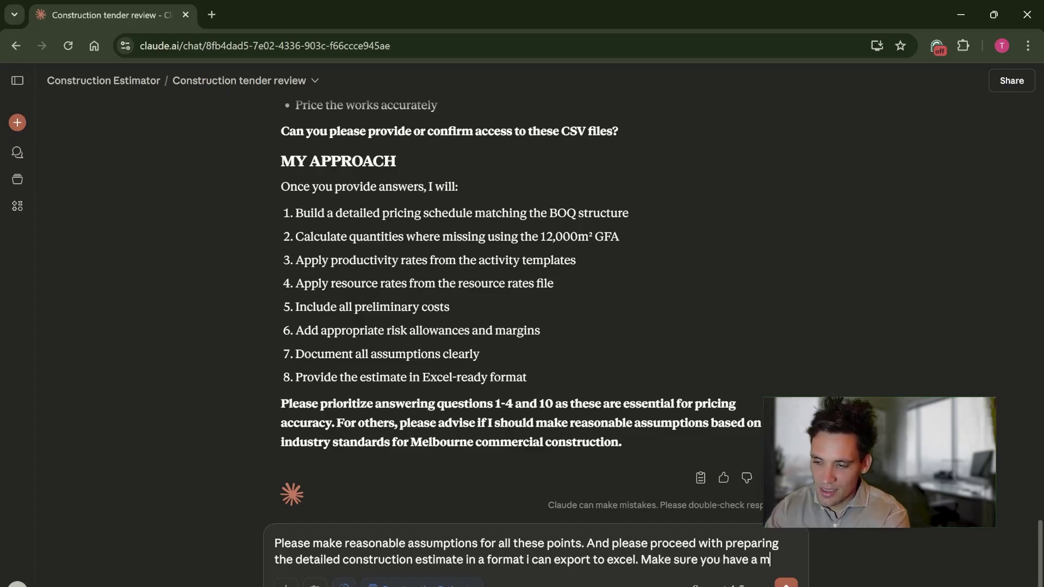
pyautogui.write('ain pricing shcedule, ')
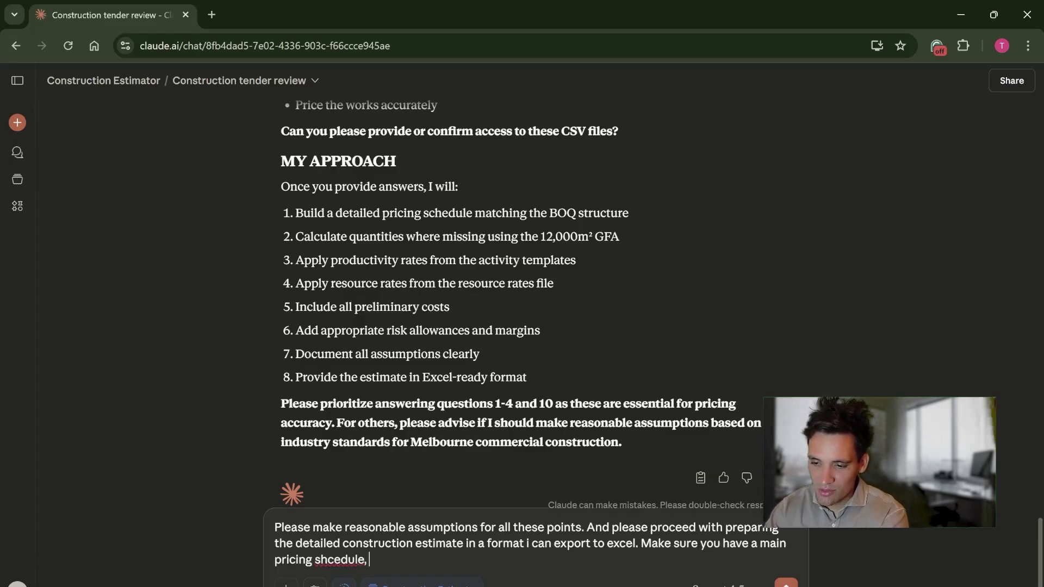
pyautogui.write('that has detailed workigns for each item. note a')
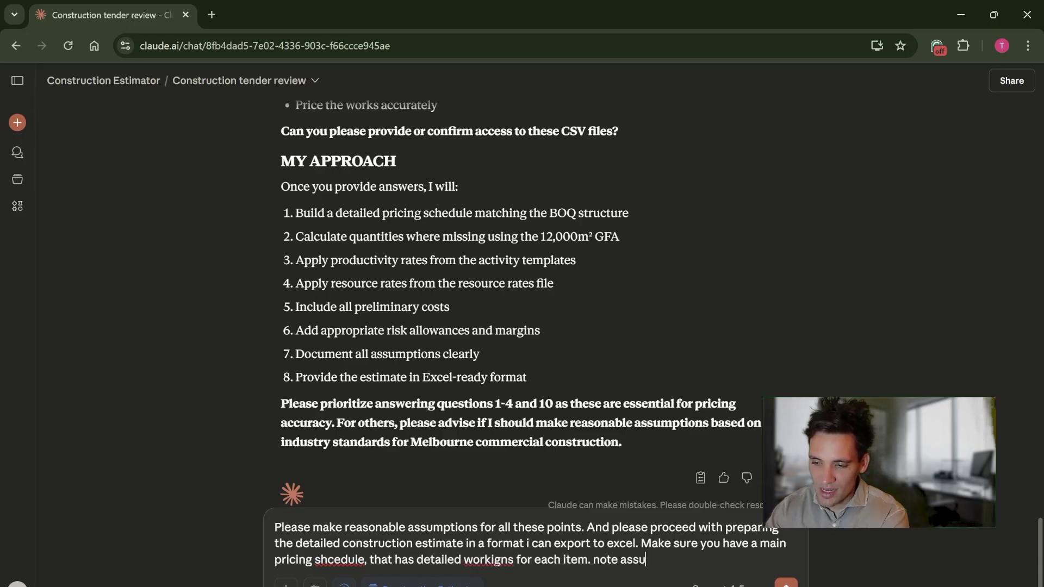
pyautogui.write('ny assumptions')
pyautogui.hotkey('shift', 'Return')
pyautogui.write('use ')
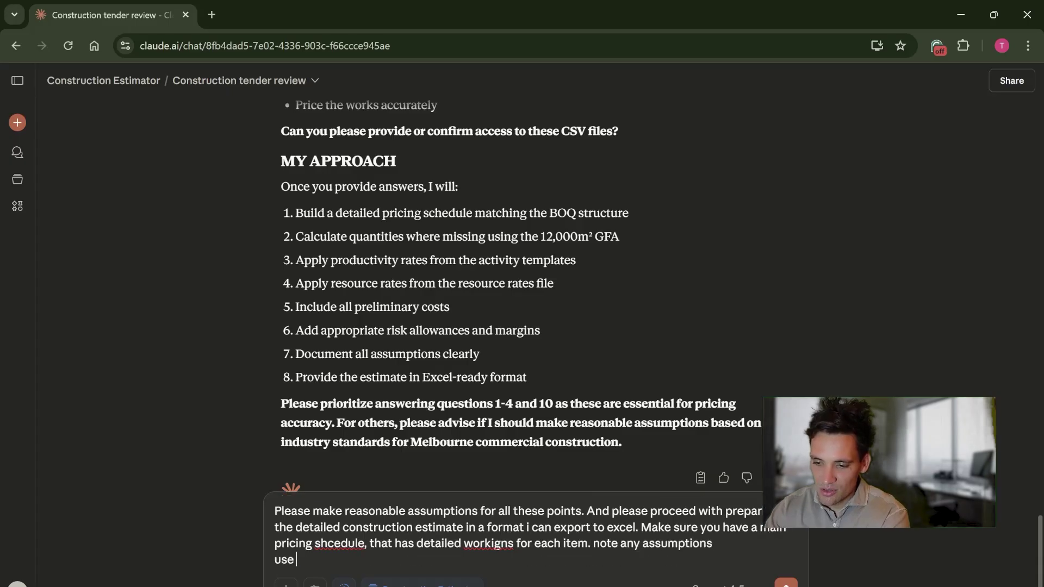
pyautogui.write('the productivity and activity remplates i have provided and the er')
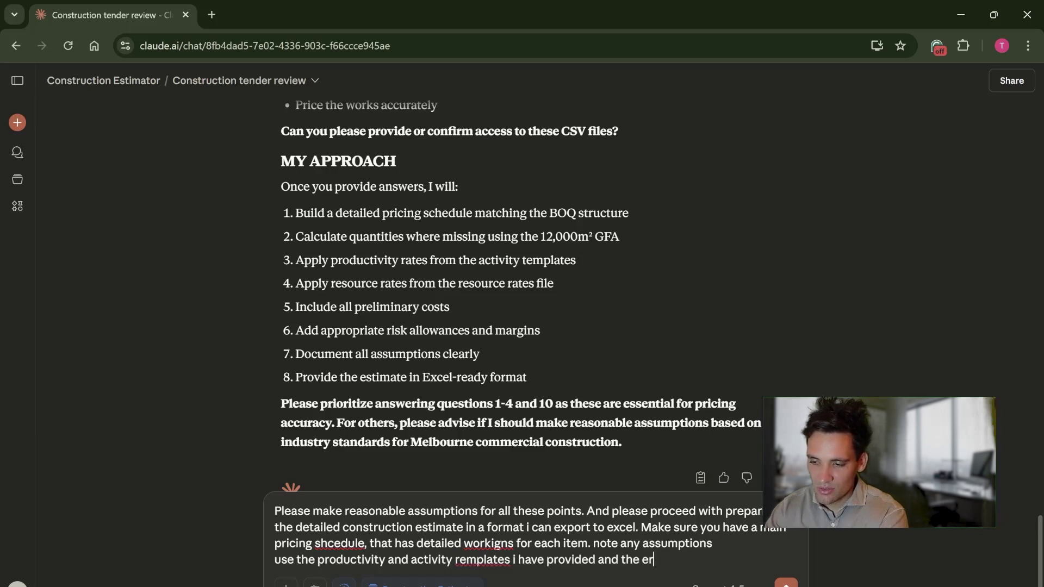
pyautogui.write('ources rates')
pyautogui.press('Return')
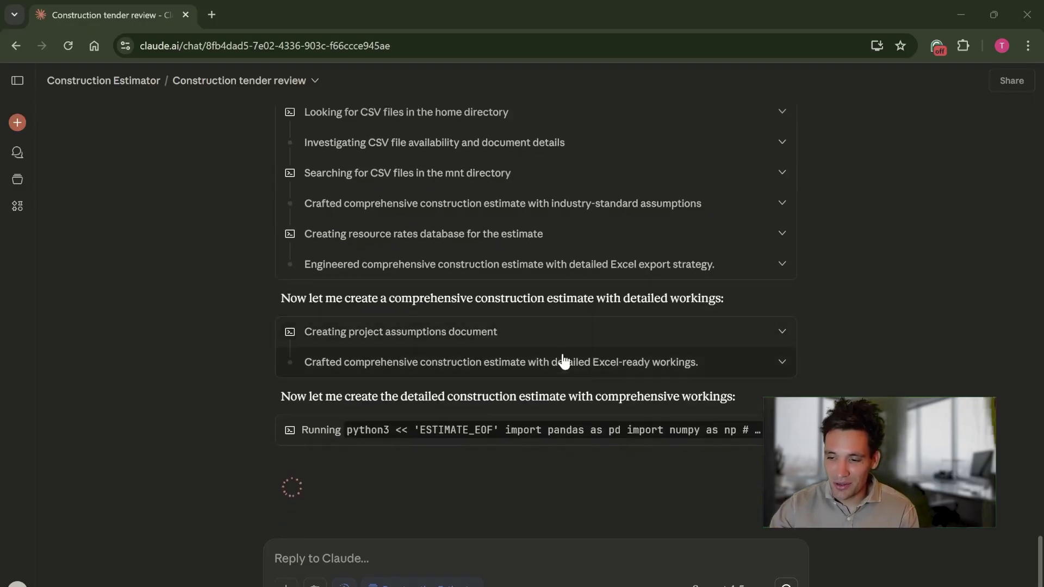
# - Follow Claude's progress through the estimate script, trade breakdowns and assumptions document while the estimate is generated
pyautogui.scroll(5, 559, 361)
pyautogui.scroll(1, 553, 396)
pyautogui.scroll(-4, 543, 391)
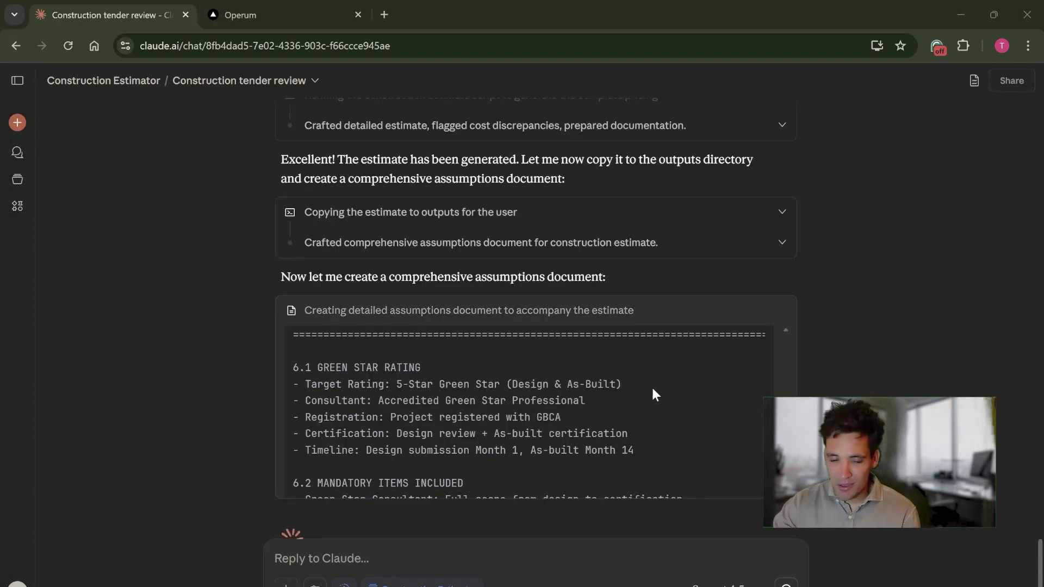
pyautogui.scroll(5, 614, 388)
pyautogui.scroll(-6, 614, 388)
pyautogui.scroll(6, 615, 388)
pyautogui.scroll(10, 555, 278)
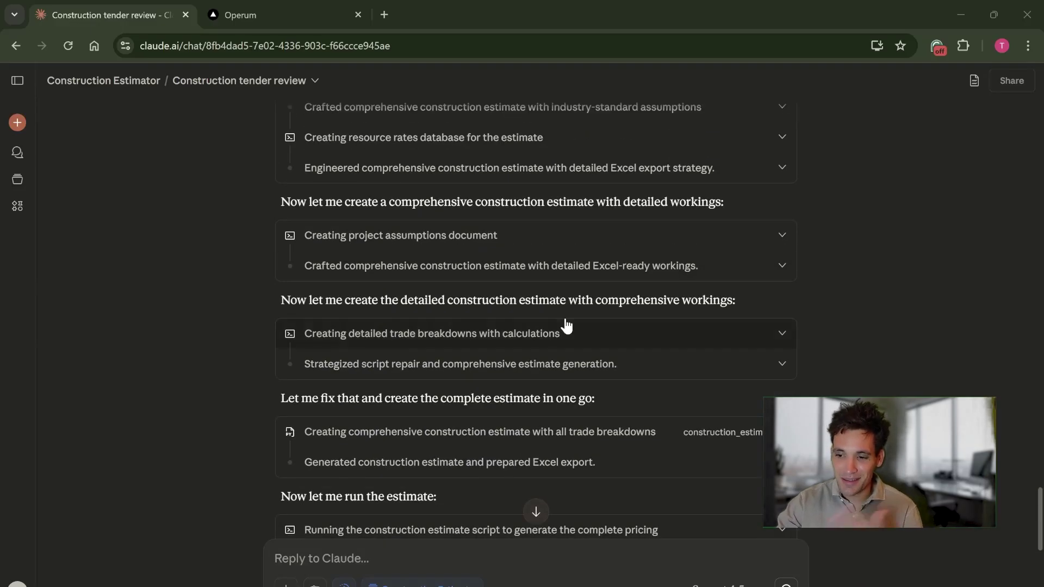
pyautogui.scroll(-10, 565, 325)
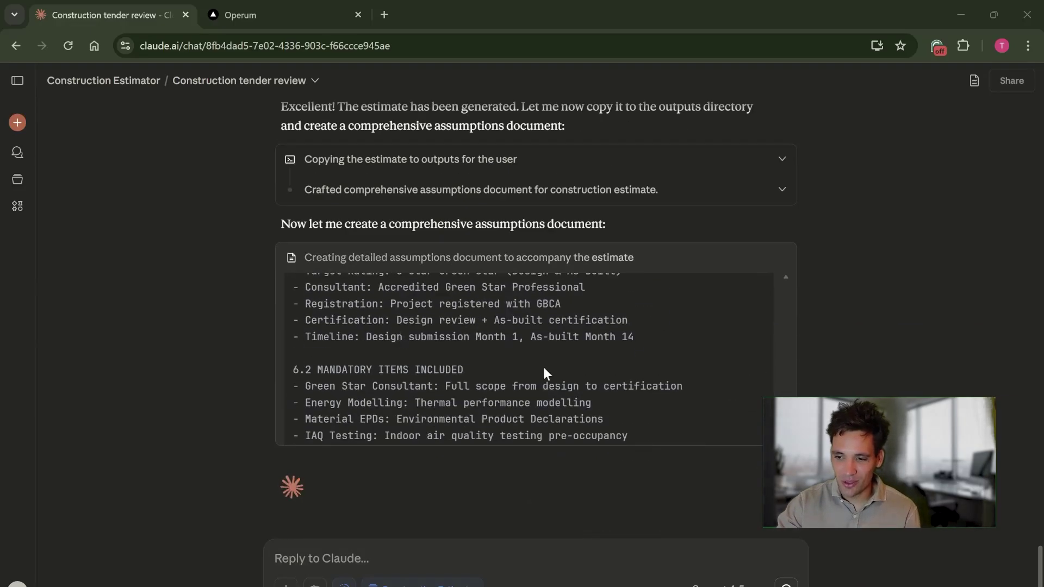
pyautogui.scroll(3, 541, 370)
pyautogui.scroll(10, 565, 272)
pyautogui.scroll(5, 556, 354)
pyautogui.scroll(-15, 556, 354)
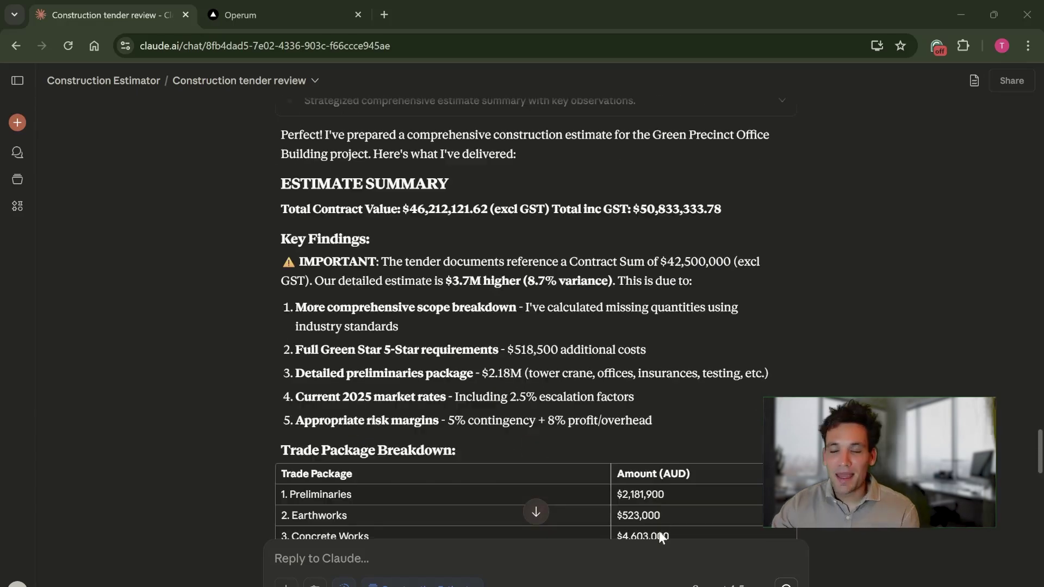
# - Review the finished reply from the estimate summary and key findings to the next steps and downloadable files
pyautogui.scroll(-5, 661, 537)
pyautogui.scroll(10, 598, 380)
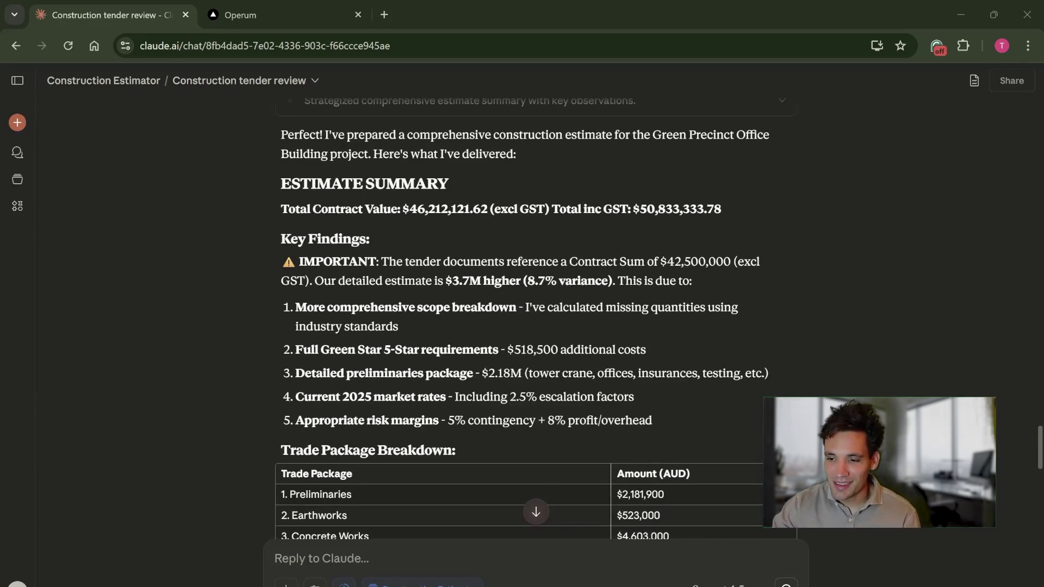
pyautogui.scroll(-15, 632, 380)
pyautogui.scroll(-15, 570, 439)
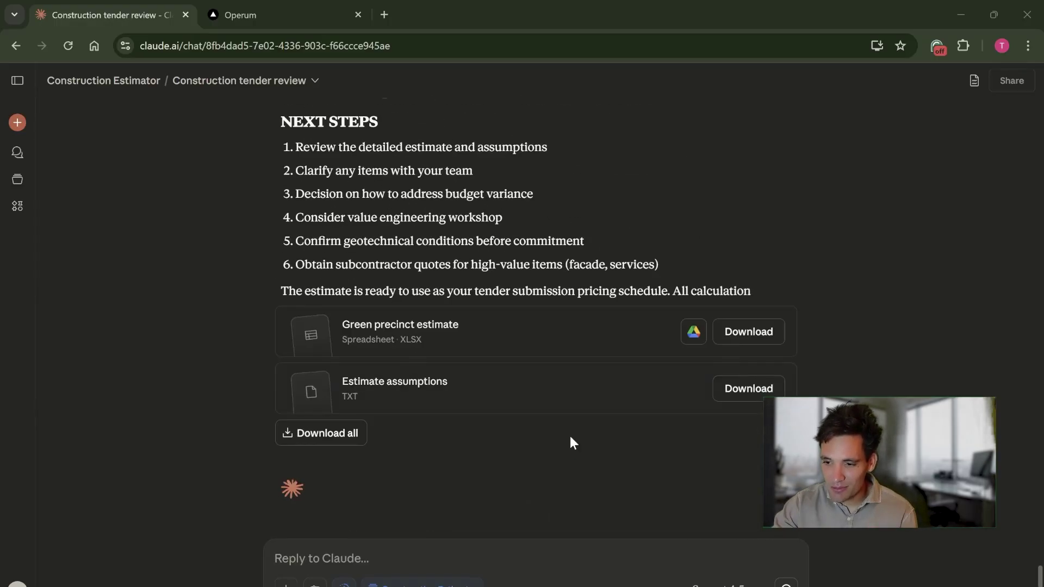
# - Open the preview of the Green precinct estimate spreadsheet and widen the preview pane
pyautogui.click(538, 361)
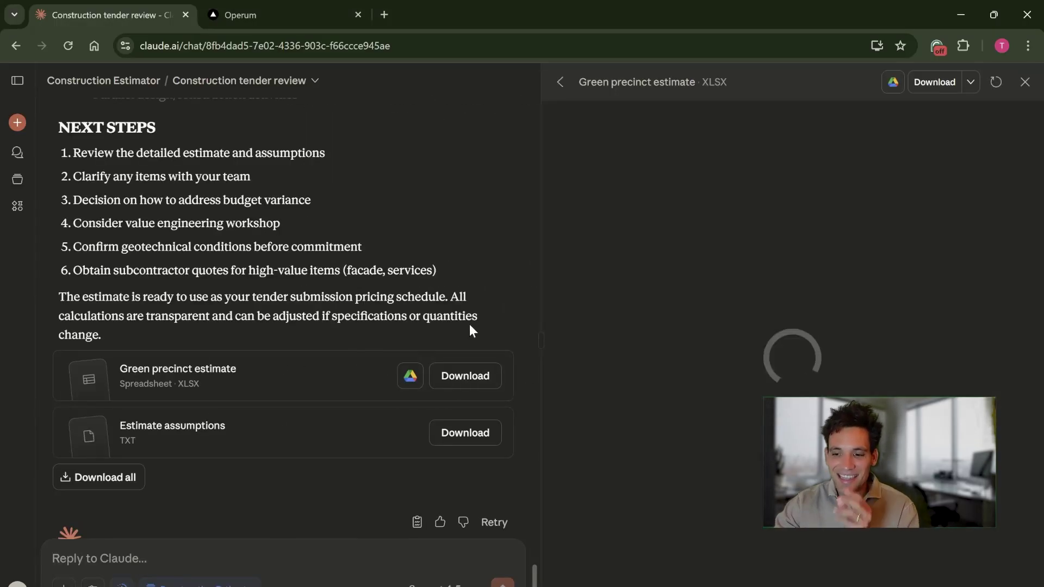
pyautogui.scroll(3, 320, 328)
pyautogui.scroll(-4, 241, 424)
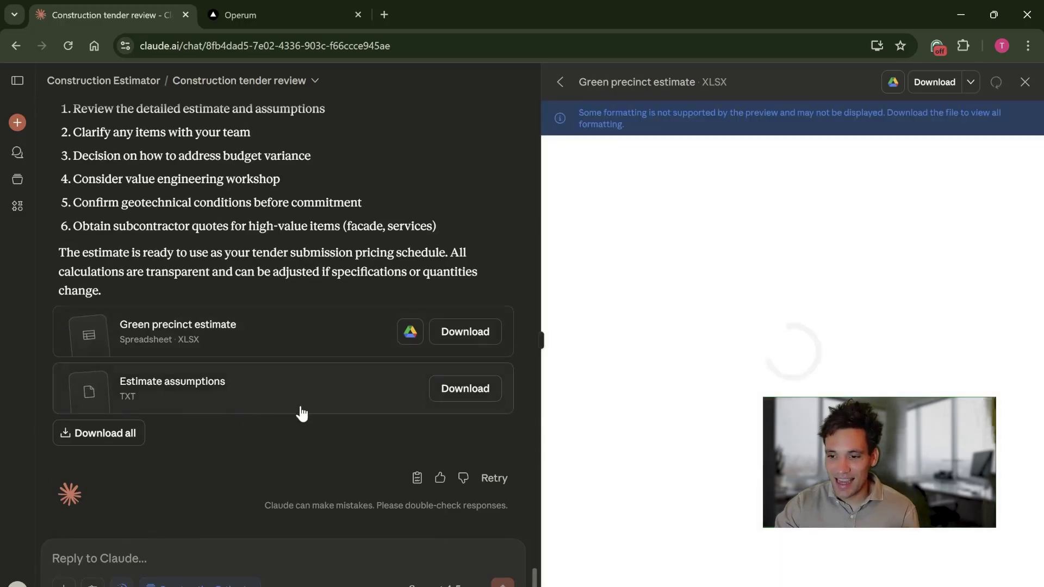
pyautogui.moveTo(539, 344); pyautogui.dragTo(422, 341)
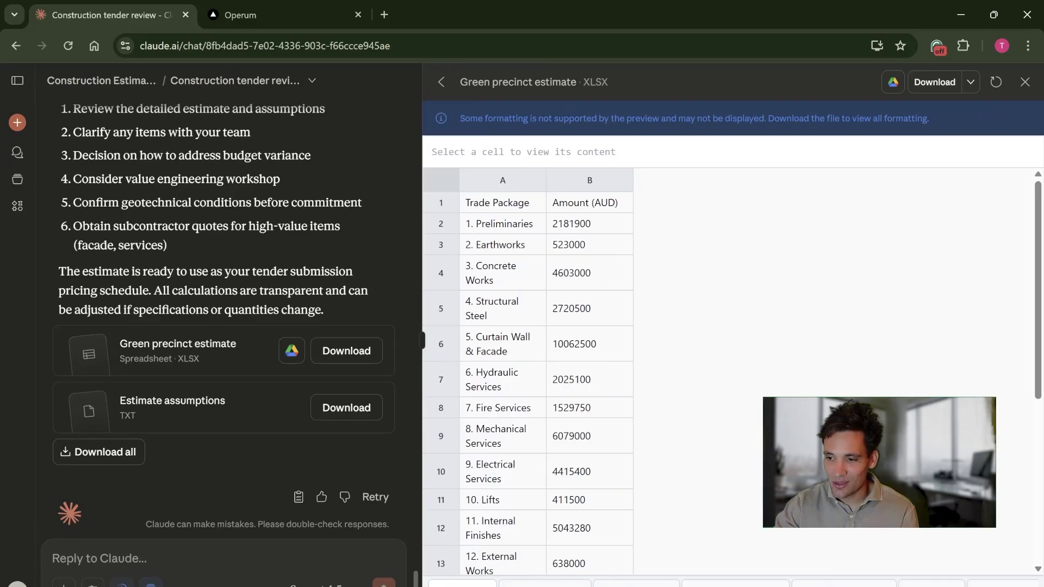
# - Examine the trade package amounts on the summary sheet, from preliminaries and earthworks to contingency, profit and overhead, and totals
pyautogui.click(589, 206)
pyautogui.click(563, 236)
pyautogui.moveTo(506, 223); pyautogui.dragTo(565, 224)
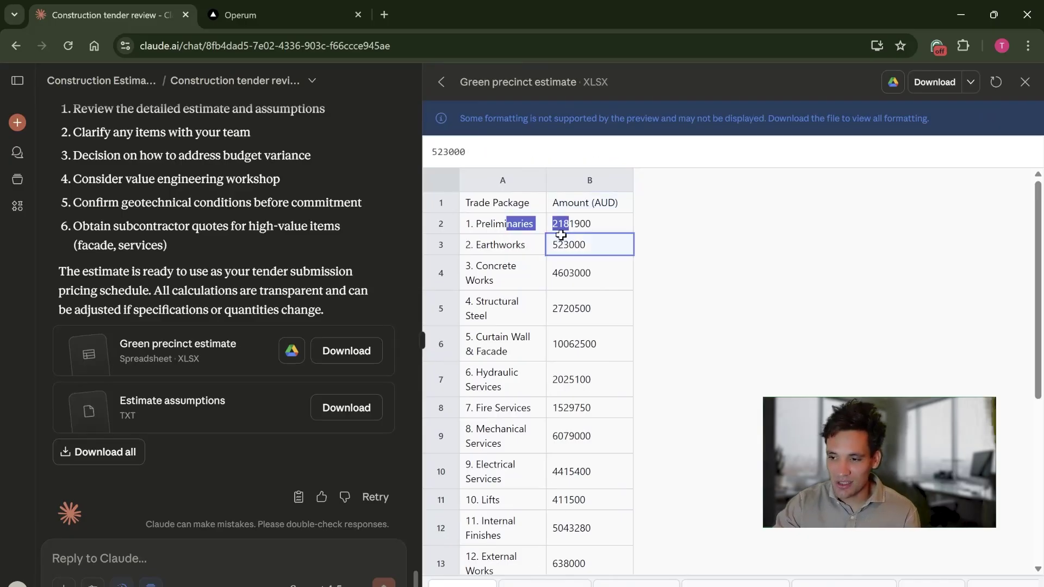
pyautogui.moveTo(497, 246); pyautogui.dragTo(528, 246)
pyautogui.scroll(-6, 533, 341)
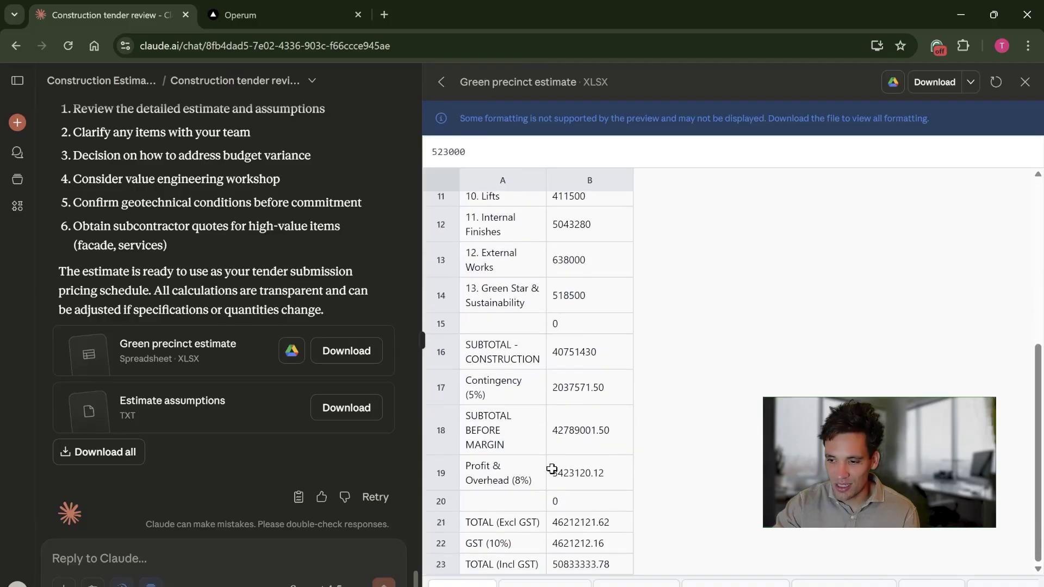
pyautogui.moveTo(522, 480); pyautogui.dragTo(610, 473)
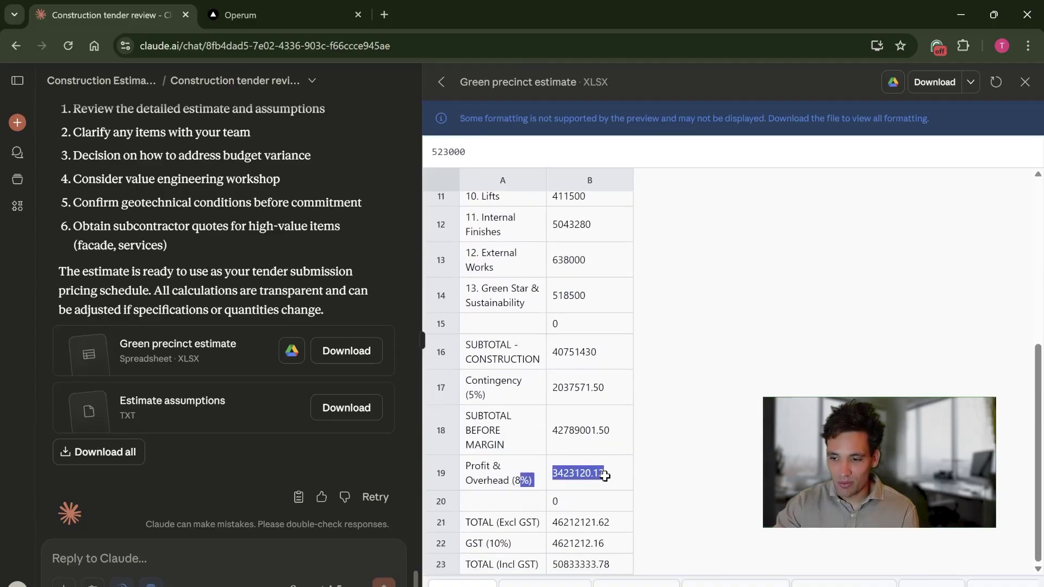
pyautogui.moveTo(546, 445); pyautogui.dragTo(565, 427)
pyautogui.scroll(6, 562, 435)
pyautogui.scroll(-6, 560, 438)
pyautogui.scroll(6, 560, 437)
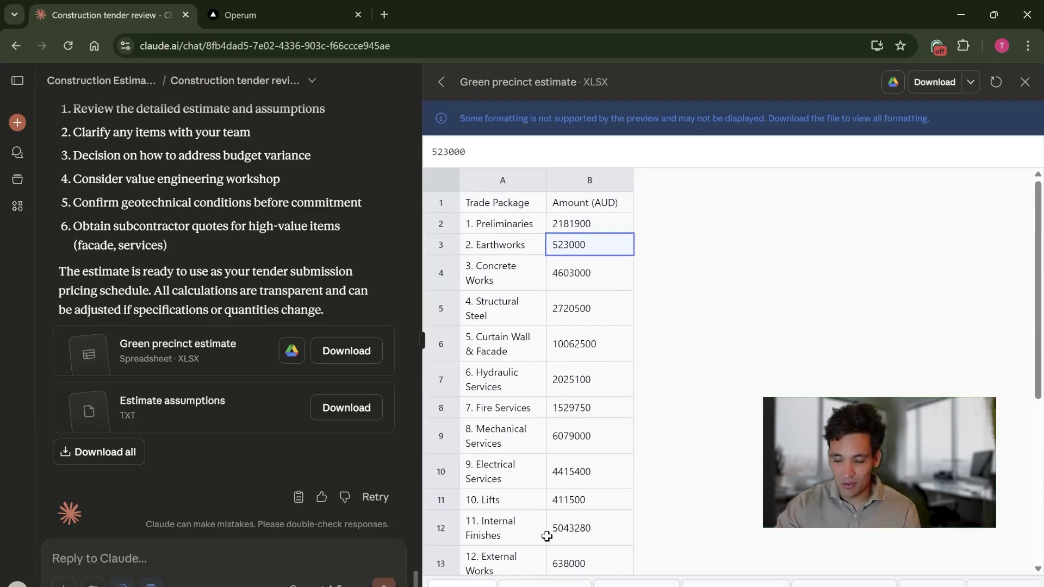
# - Examine the estimate's preliminaries sheet, checking the item quantities, units, rates and amounts from site establishment through crane hire and safety officer to insurances
pyautogui.click(544, 582)
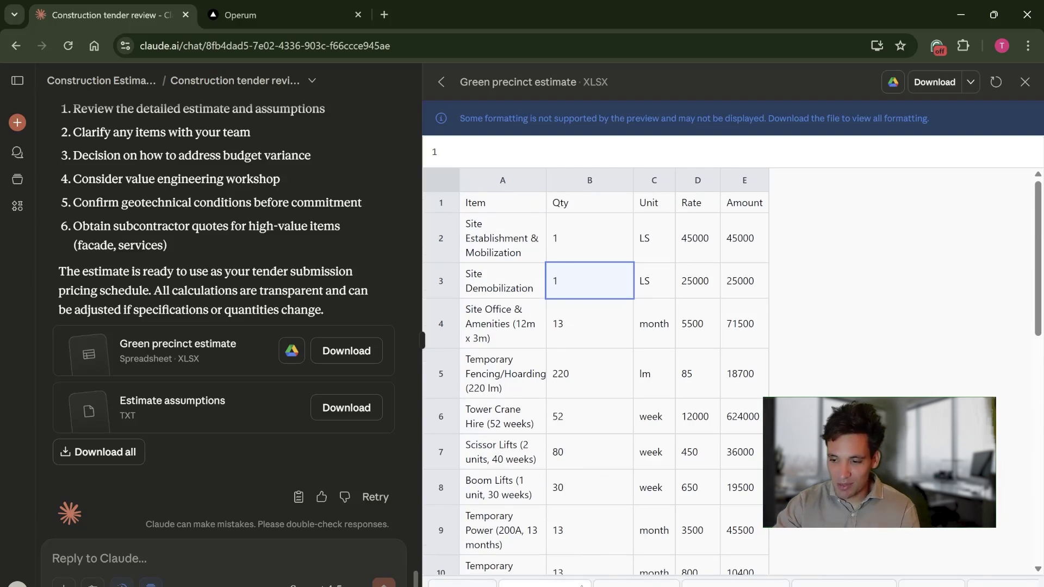
pyautogui.click(527, 242)
pyautogui.click(526, 290)
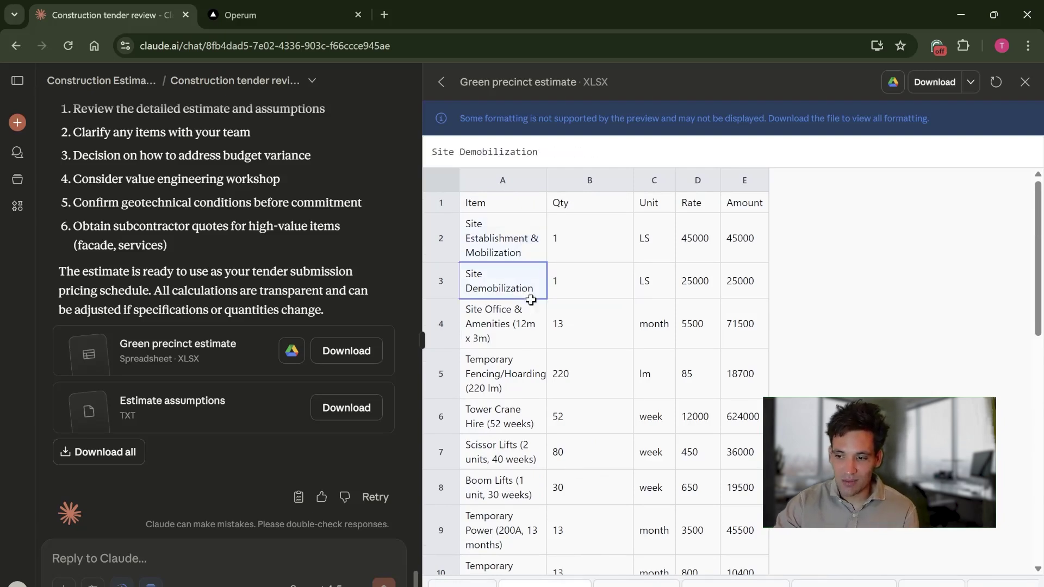
pyautogui.click(523, 336)
pyautogui.scroll(-2, 544, 356)
pyautogui.click(517, 321)
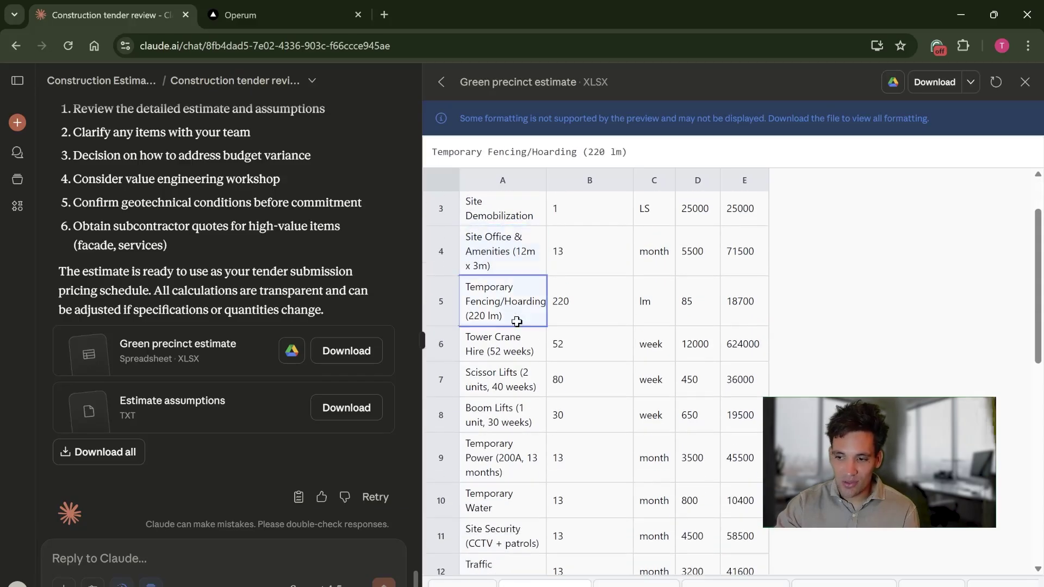
pyautogui.click(527, 352)
pyautogui.scroll(-4, 557, 380)
pyautogui.click(512, 398)
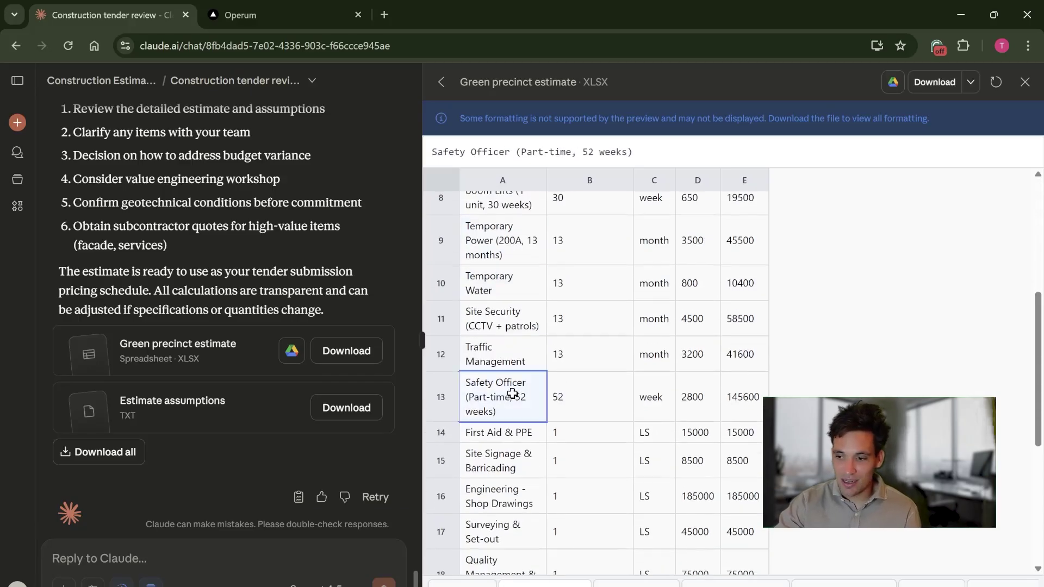
pyautogui.scroll(-4, 521, 438)
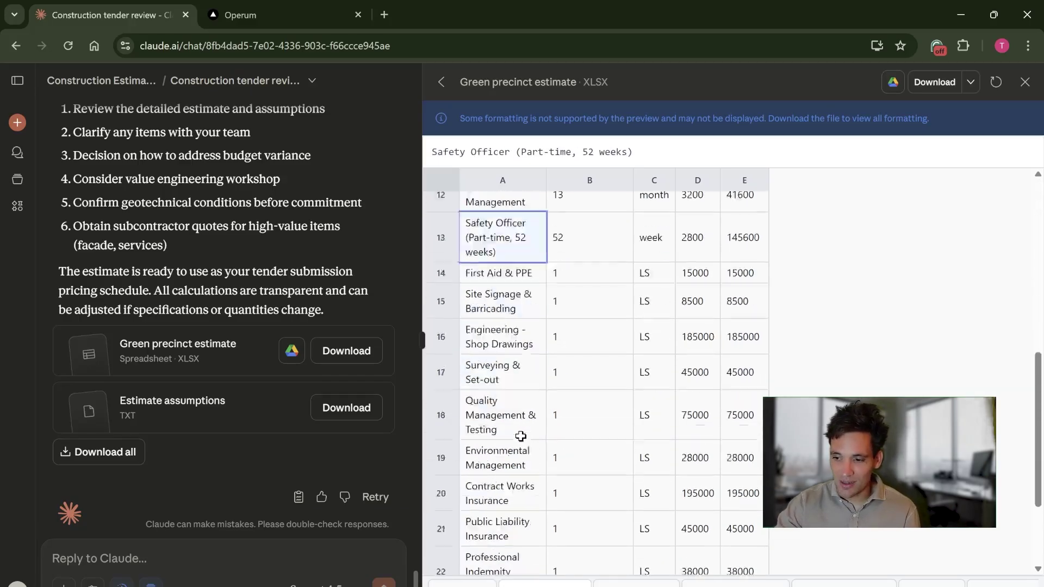
pyautogui.scroll(7, 550, 446)
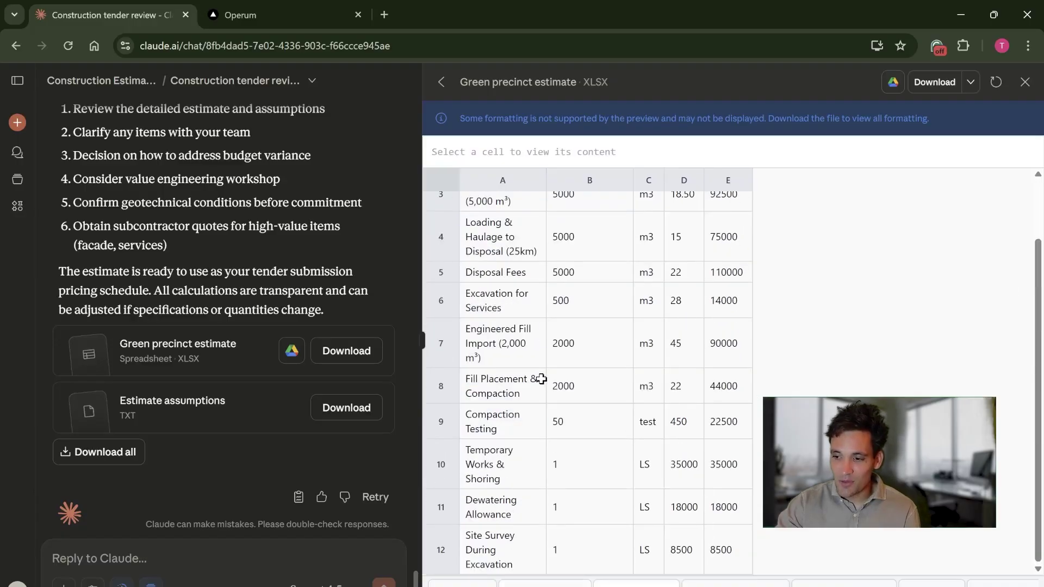
# - Examine the estimate's earthworks sheet, checking quantities, units, rates and amounts from site clearance and grubbing down to the site survey
pyautogui.scroll(2, 560, 228)
pyautogui.moveTo(494, 224); pyautogui.dragTo(642, 250)
pyautogui.click(641, 252)
pyautogui.click(580, 237)
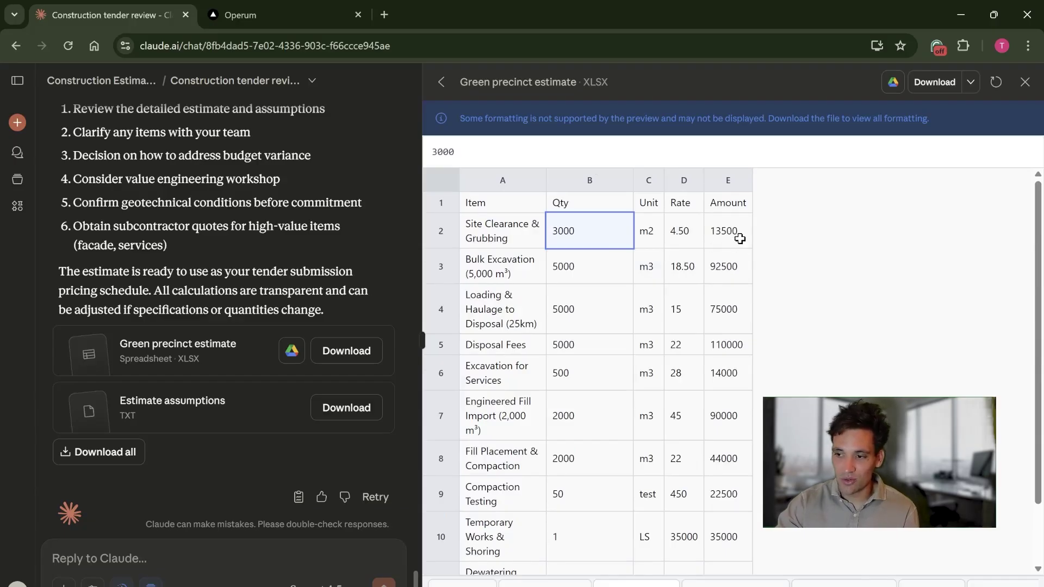
pyautogui.scroll(-2, 717, 326)
# - Check the summary sheet down to the total including GST, and open the electrical services sheet at its first items
pyautogui.click(636, 582)
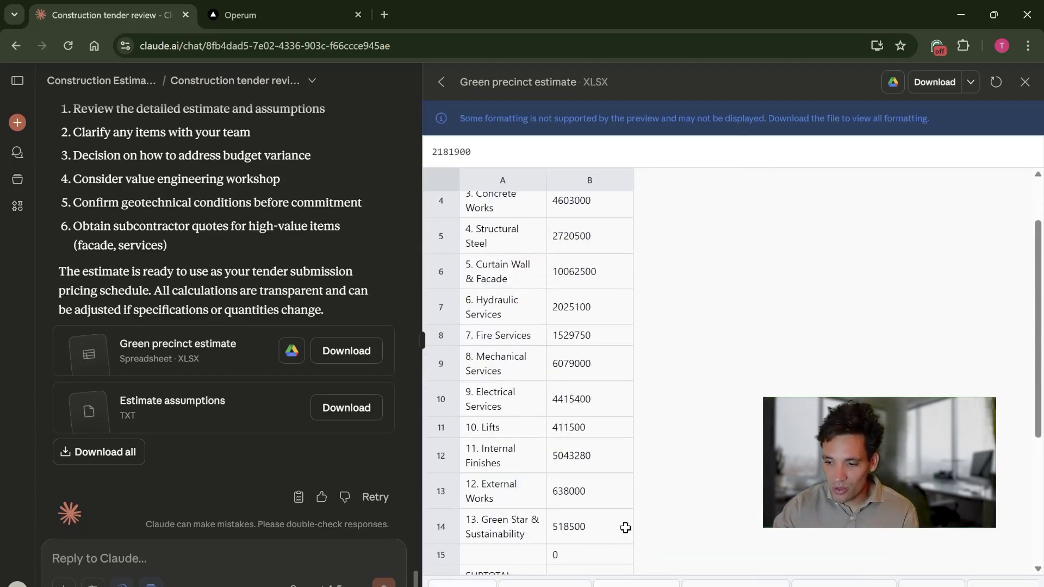
pyautogui.scroll(-4, 624, 489)
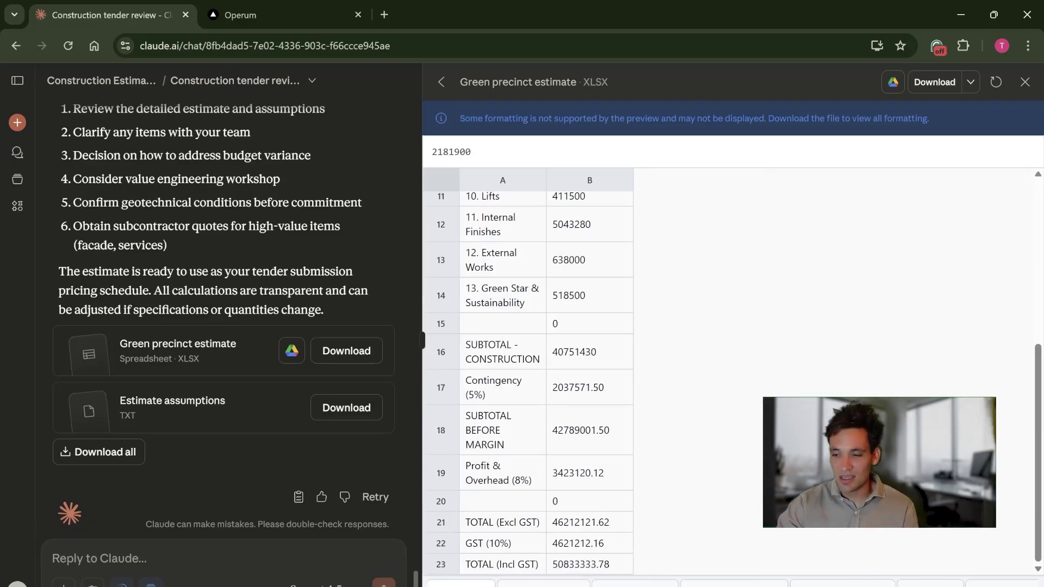
pyautogui.click(739, 583)
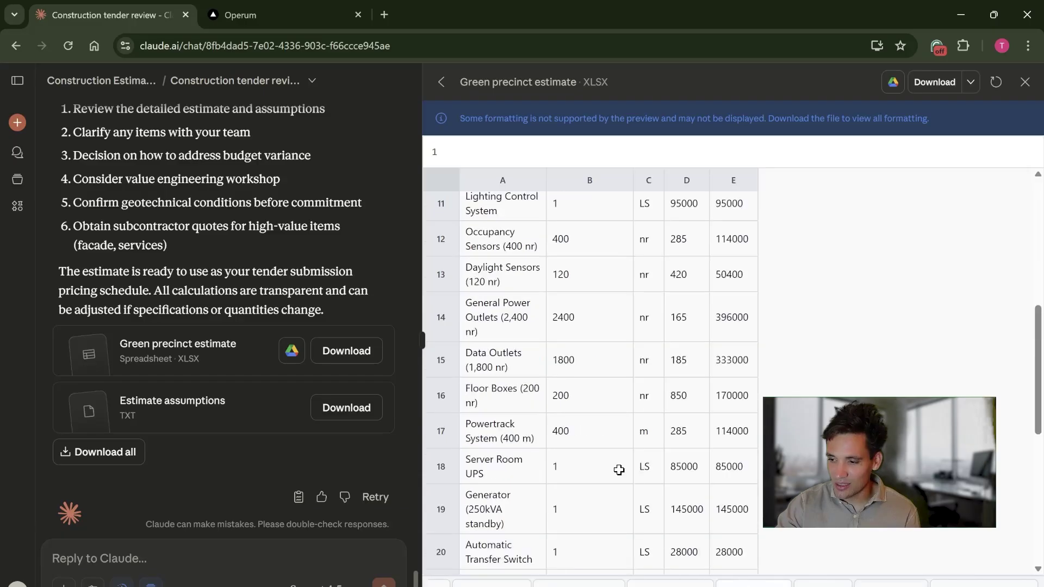
pyautogui.scroll(5, 631, 500)
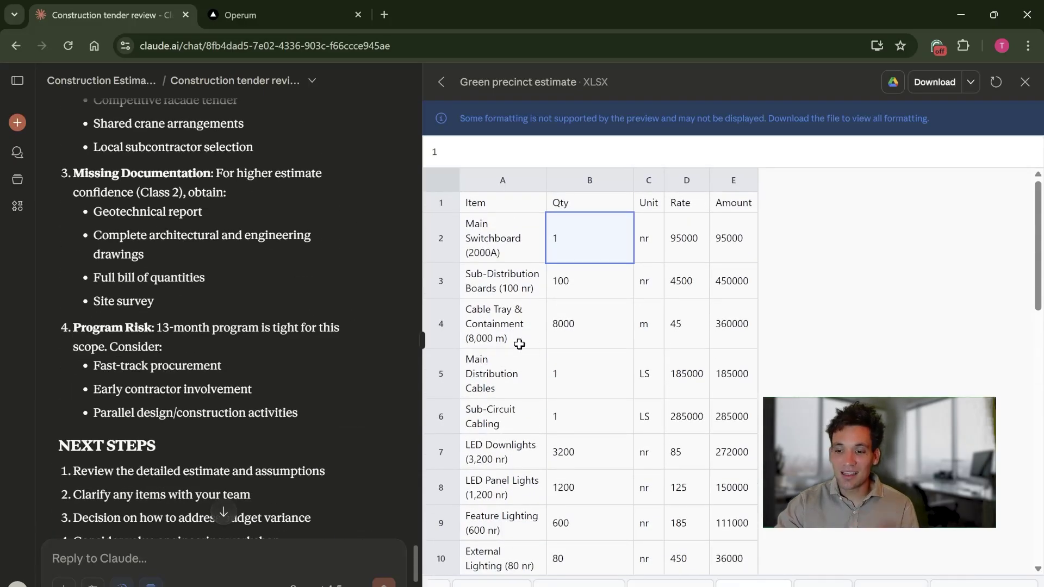
# - Review the reply backwards from the critical recommendations to the deliverables and the list of what the Excel spreadsheet contains
pyautogui.scroll(8, 391, 343)
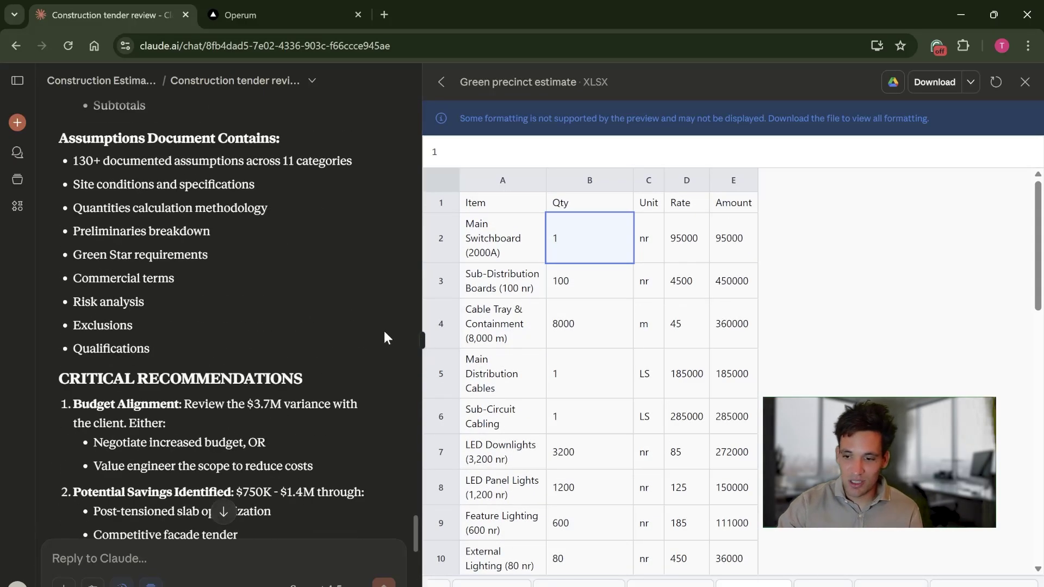
pyautogui.scroll(4, 349, 328)
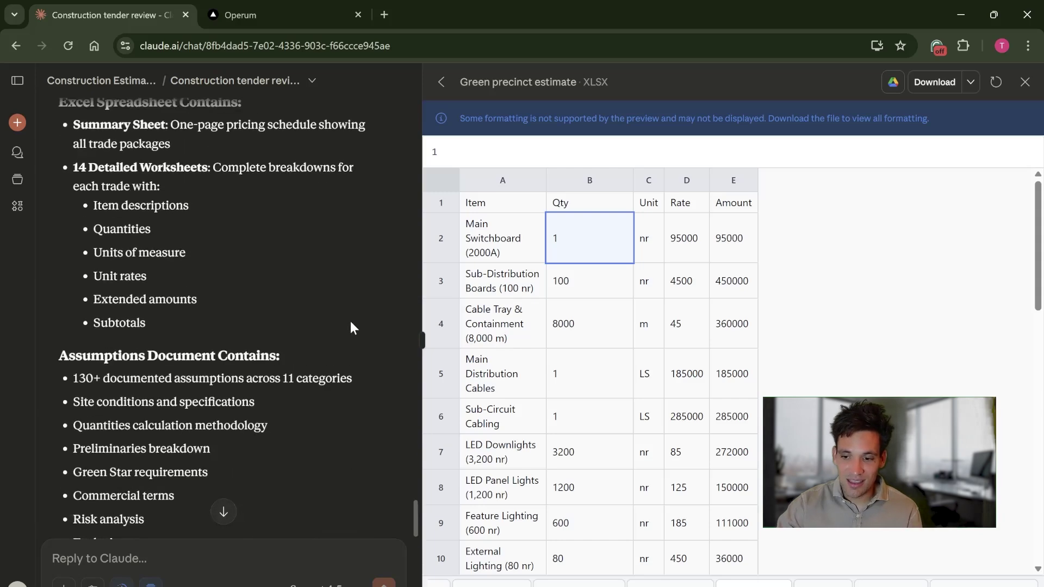
pyautogui.scroll(3, 386, 326)
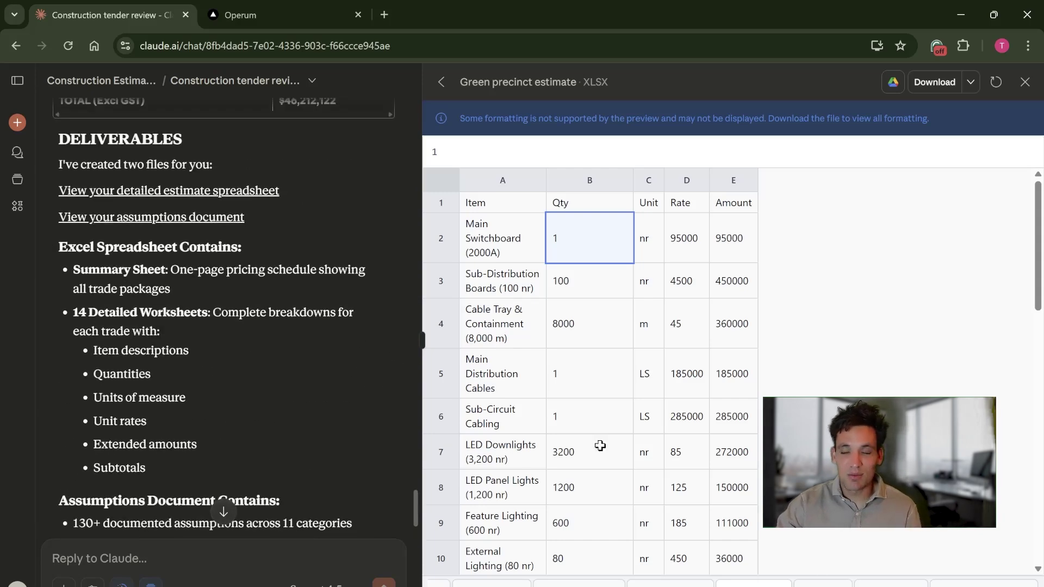
# - Examine the electrical items from lighting to data outlets, and the internal finishes sheet's plasterboard, ceiling and painting quantities and rates
pyautogui.scroll(-4, 599, 445)
pyautogui.hscroll(2, 842, 584)
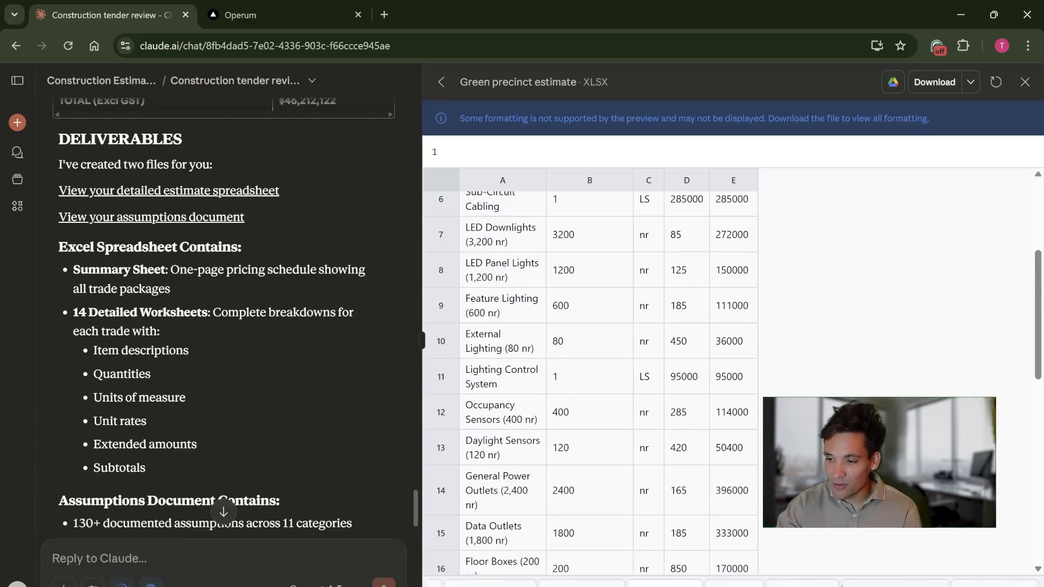
pyautogui.click(802, 582)
pyautogui.hscroll(-1, 734, 582)
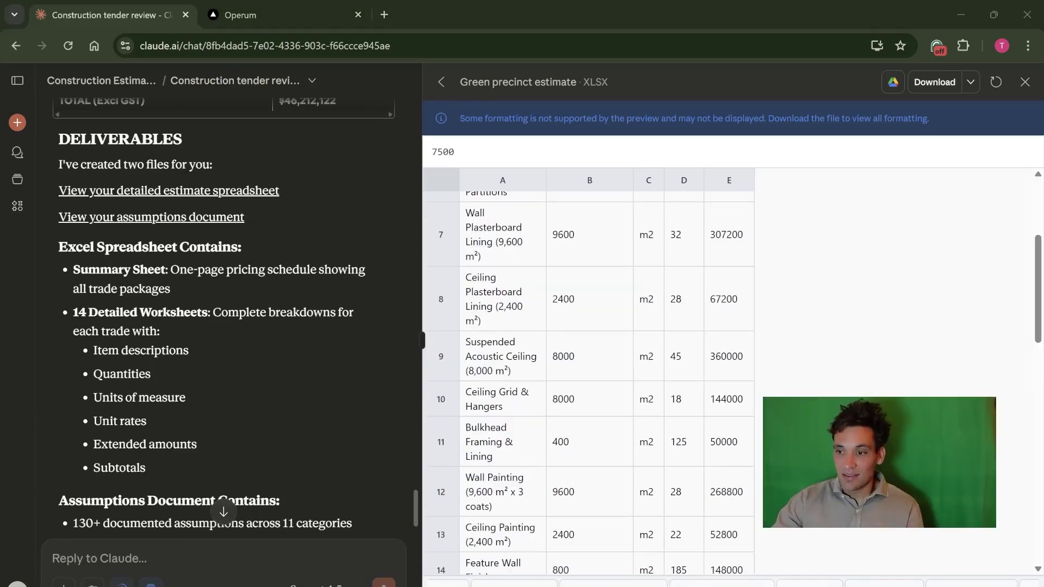
pyautogui.hscroll(1, 844, 582)
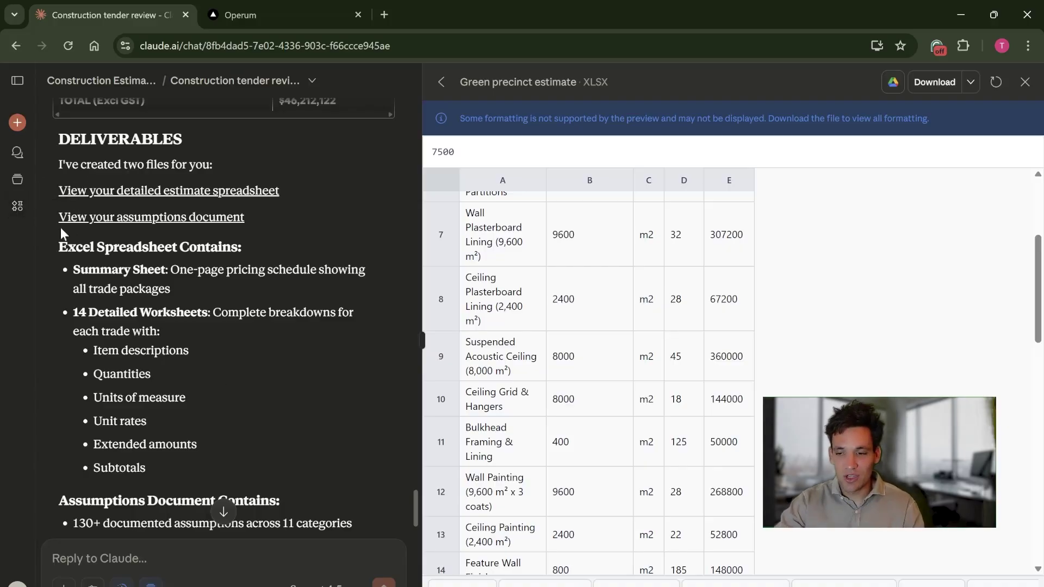
# - Look back through the conversation from the stated estimating approach to the estimate summary, key findings and next steps
pyautogui.scroll(20, 379, 390)
pyautogui.scroll(15, 353, 406)
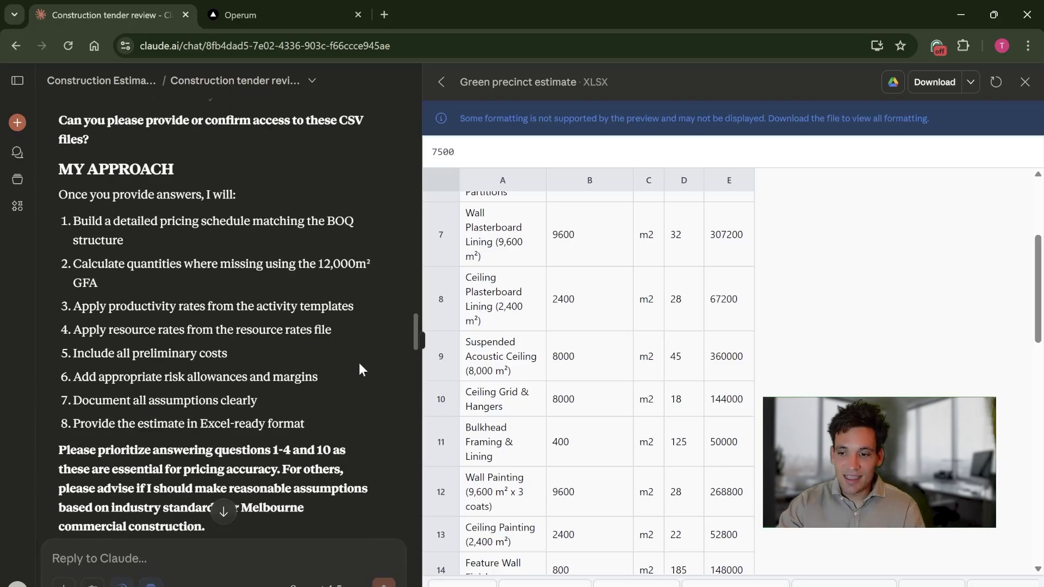
pyautogui.scroll(-20, 228, 326)
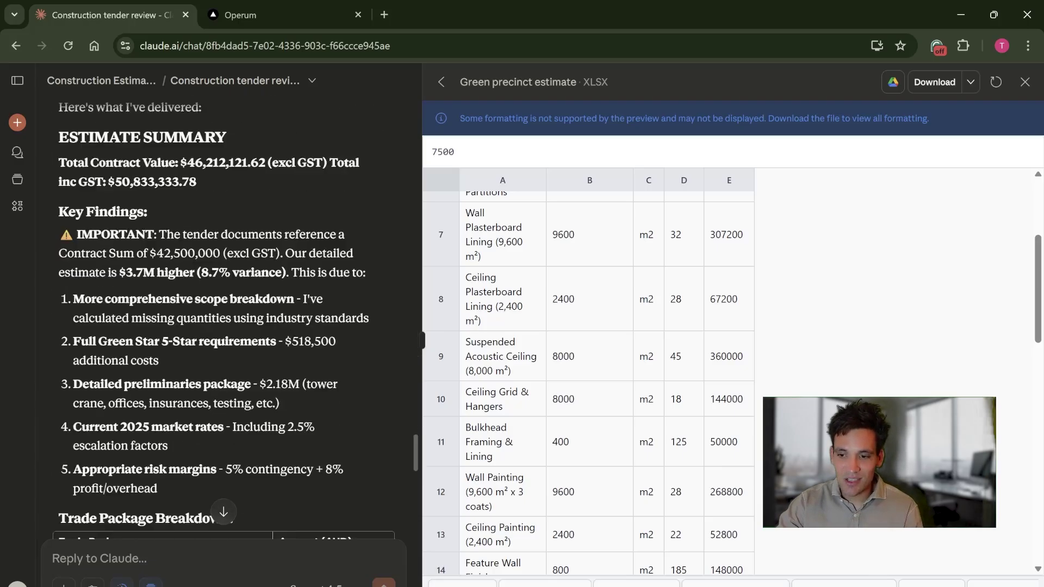
pyautogui.scroll(-15, 228, 326)
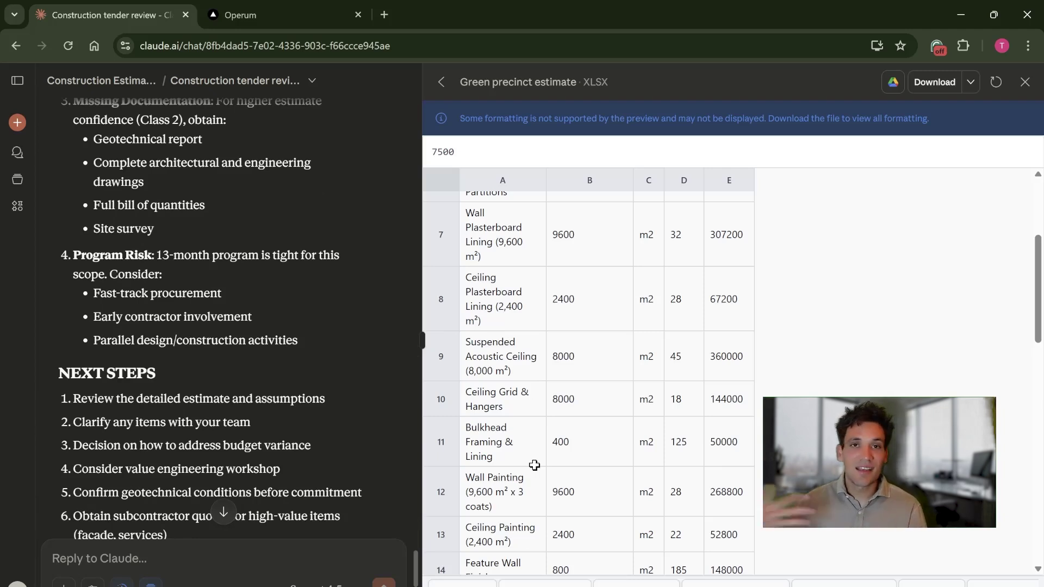
# - Reopen the Construction tender review chat from the Construction Estimator project page and read the Estimate assumptions document through the design and specification assumptions
pyautogui.click(111, 79)
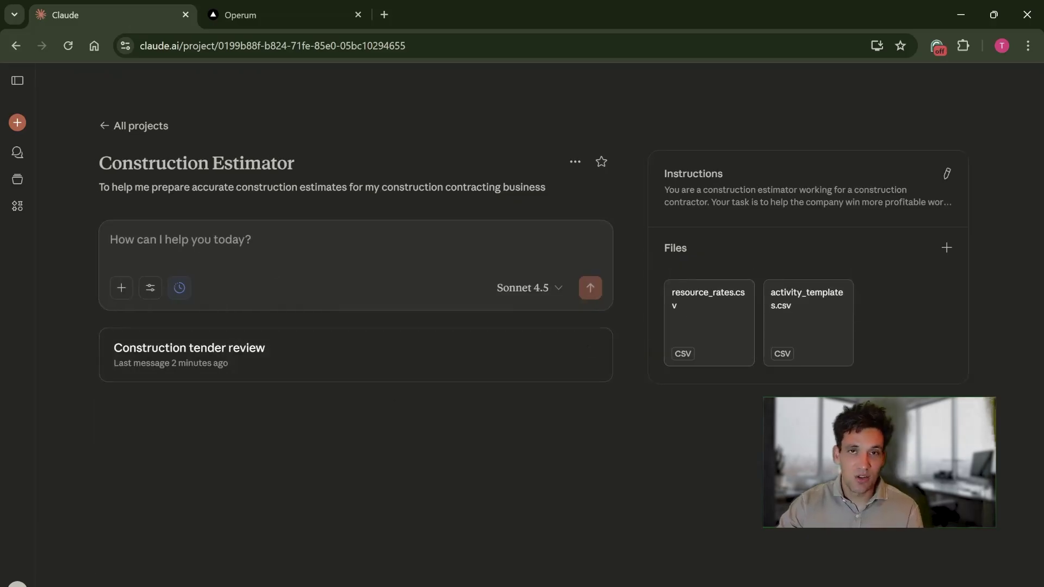
pyautogui.click(292, 378)
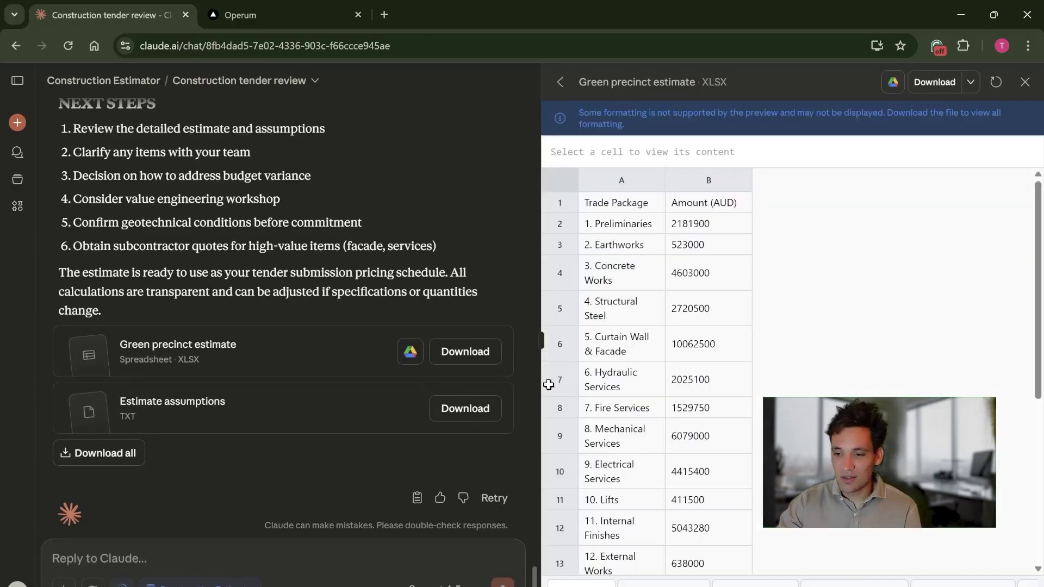
pyautogui.click(174, 405)
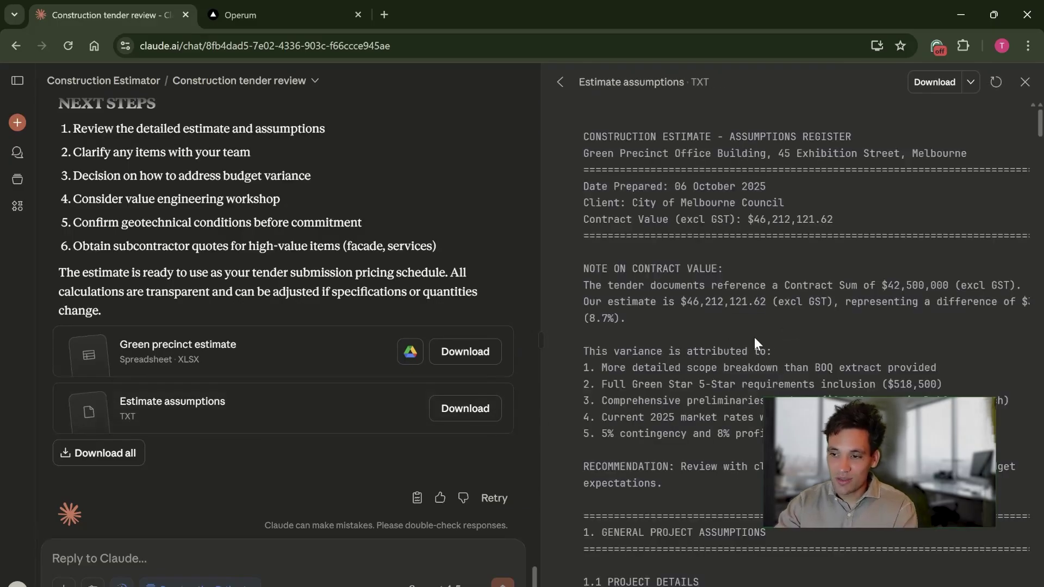
pyautogui.scroll(-20, 750, 325)
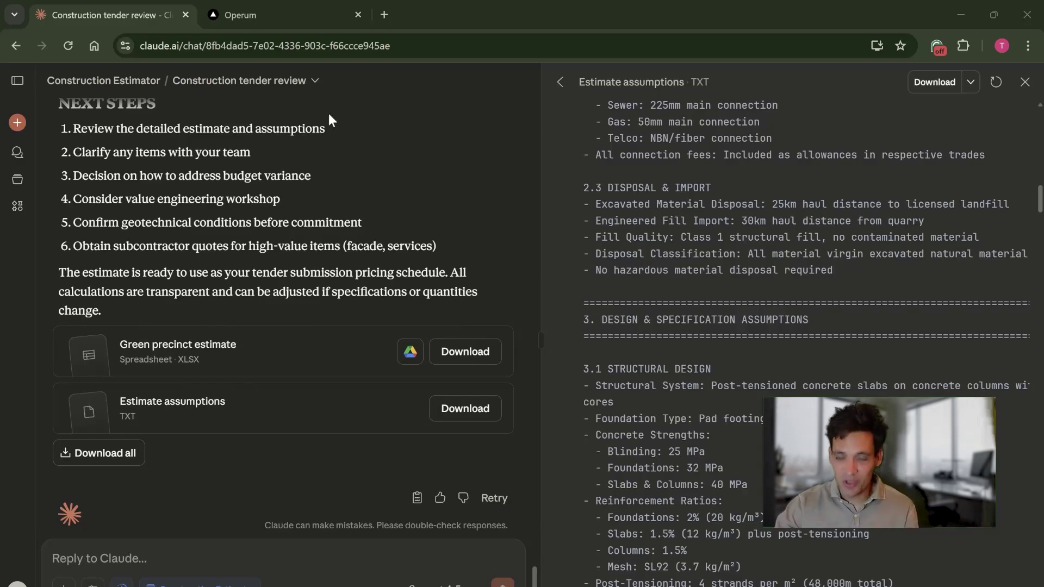
# - Switch to Operum, open the ABC Hopsital Extension project and look over its uploaded tender documents and estimate file
pyautogui.click(289, 10)
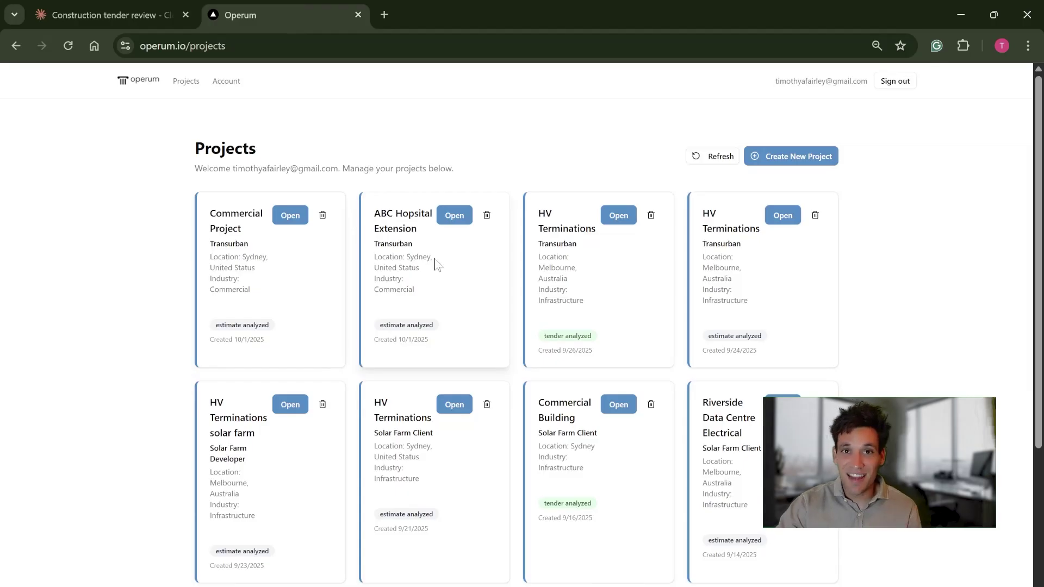
pyautogui.click(452, 216)
pyautogui.scroll(-1, 623, 348)
pyautogui.scroll(-7, 622, 381)
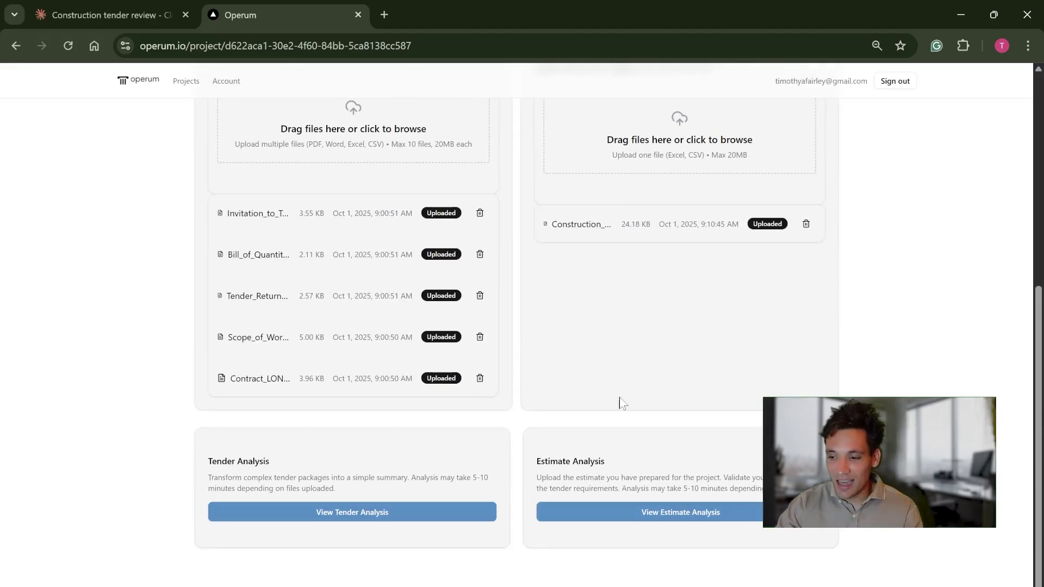
pyautogui.scroll(7, 660, 465)
pyautogui.scroll(-6, 690, 462)
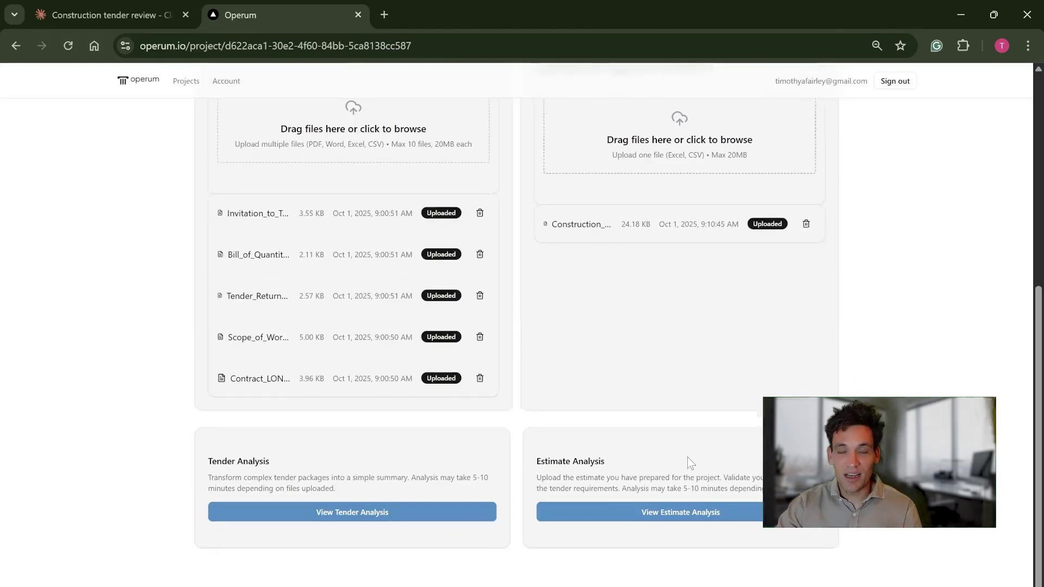
# - Open the project's estimate analysis and examine the financial summary, required adjustments, adjusted estimate and verdict
pyautogui.click(678, 512)
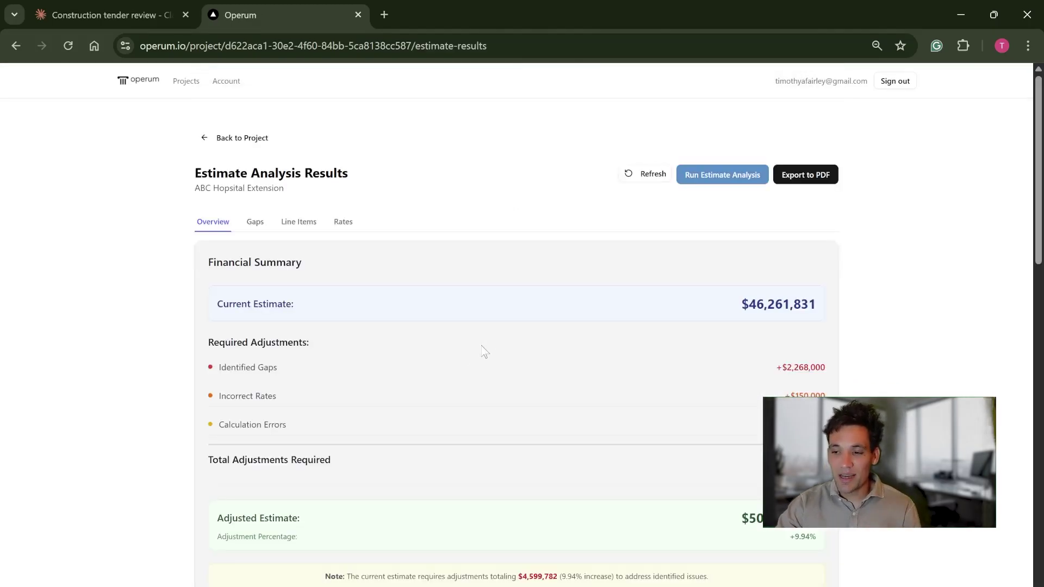
pyautogui.scroll(-7, 454, 337)
pyautogui.scroll(4, 439, 382)
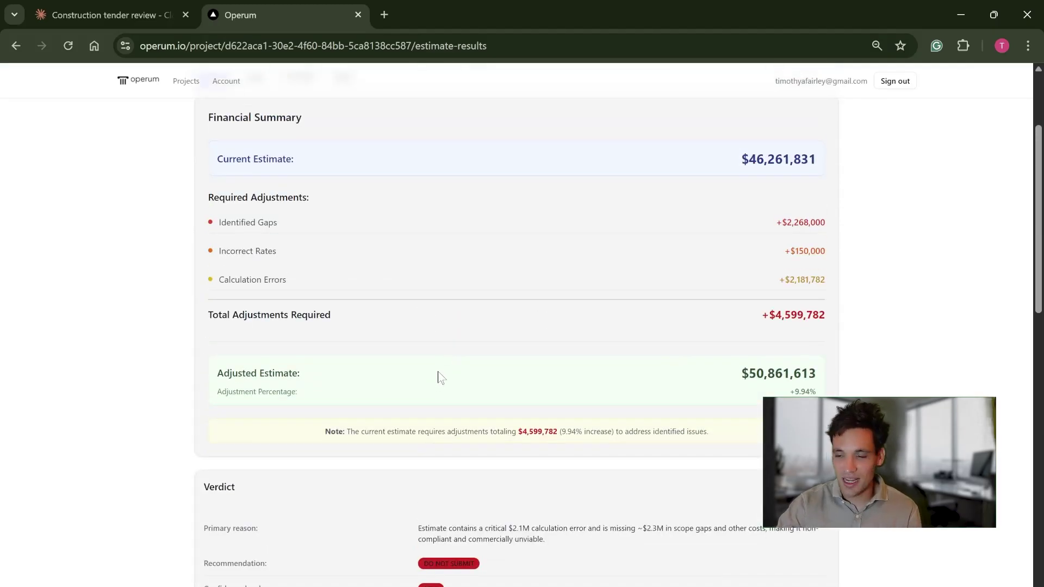
pyautogui.scroll(3, 439, 382)
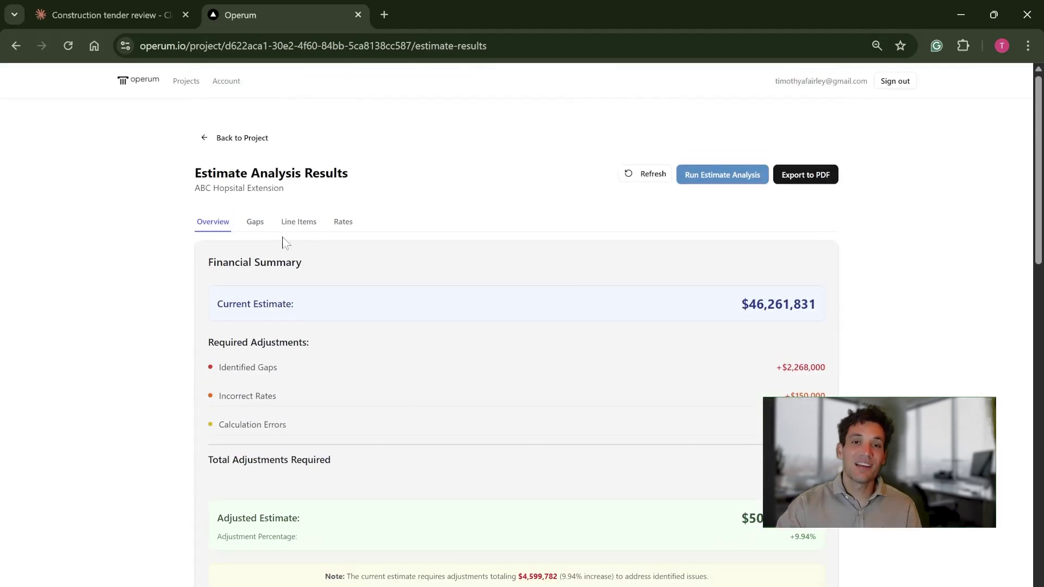
pyautogui.scroll(-1, 304, 272)
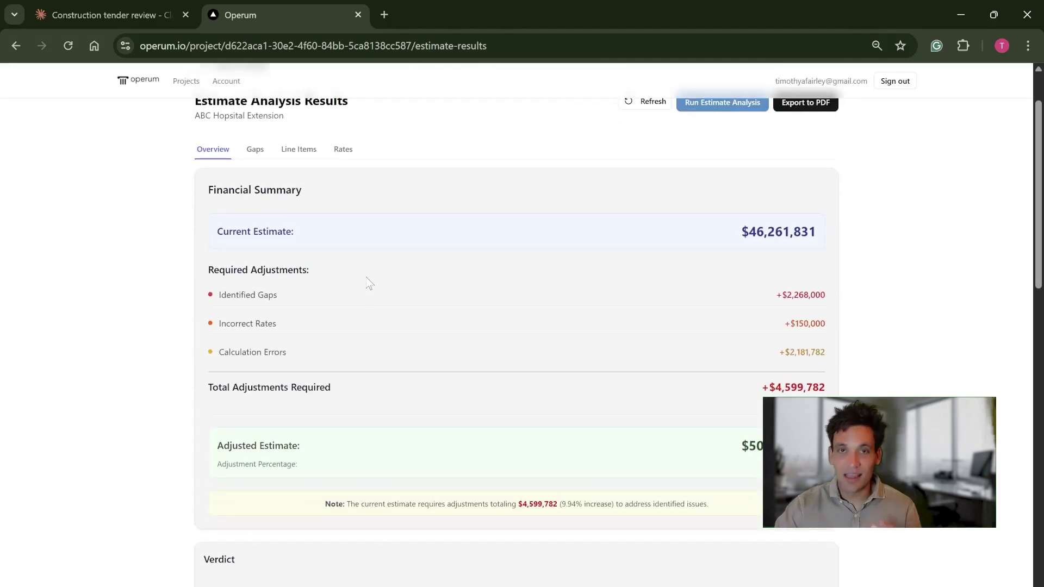
pyautogui.scroll(1, 367, 284)
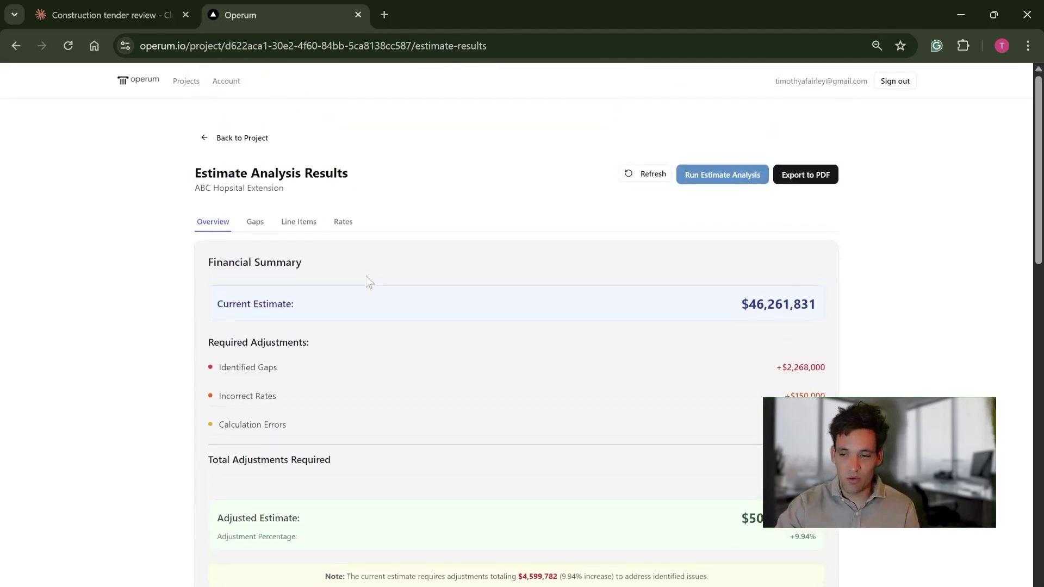
# - Look through the estimate analysis's gaps, line items and rates, and return to the overview
pyautogui.click(264, 223)
pyautogui.click(310, 223)
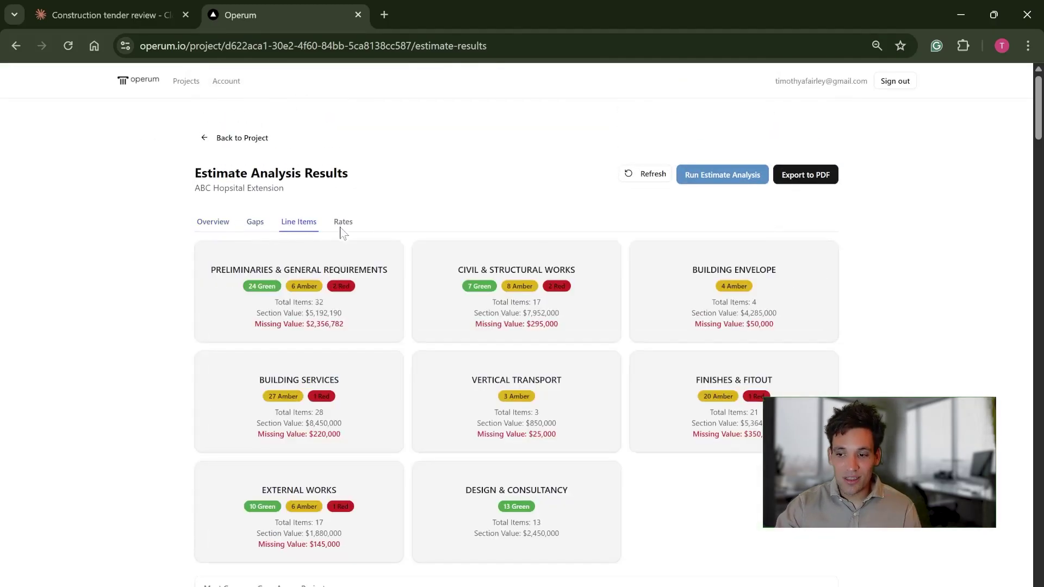
pyautogui.click(342, 222)
pyautogui.scroll(-3, 402, 261)
pyautogui.scroll(3, 329, 209)
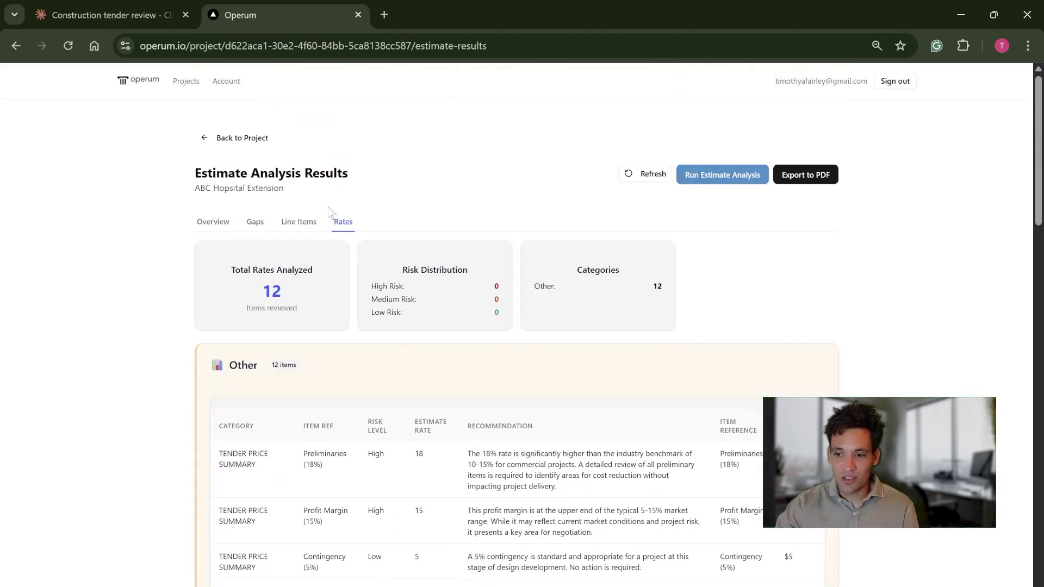
pyautogui.click(263, 224)
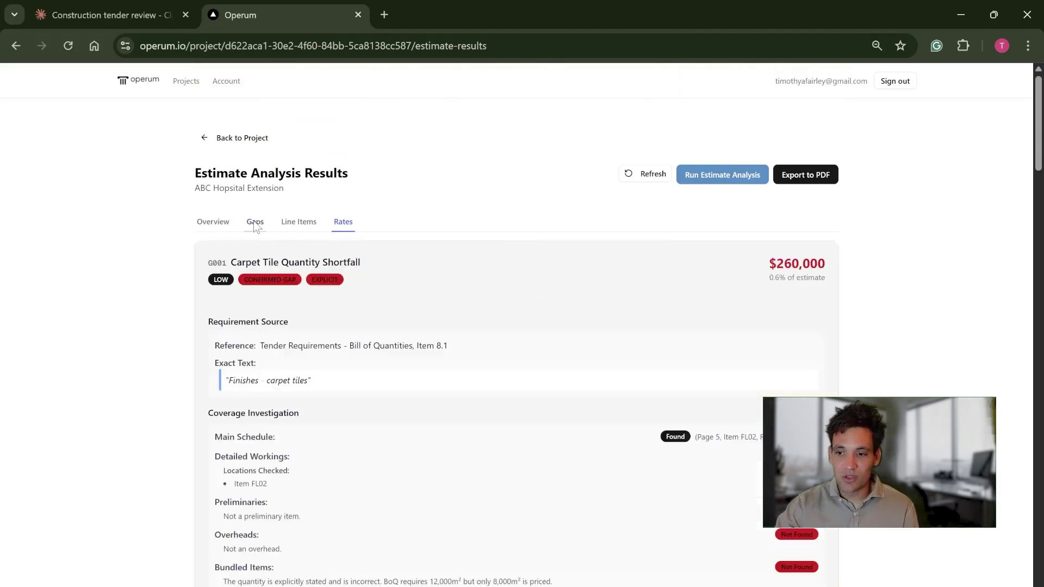
pyautogui.click(224, 228)
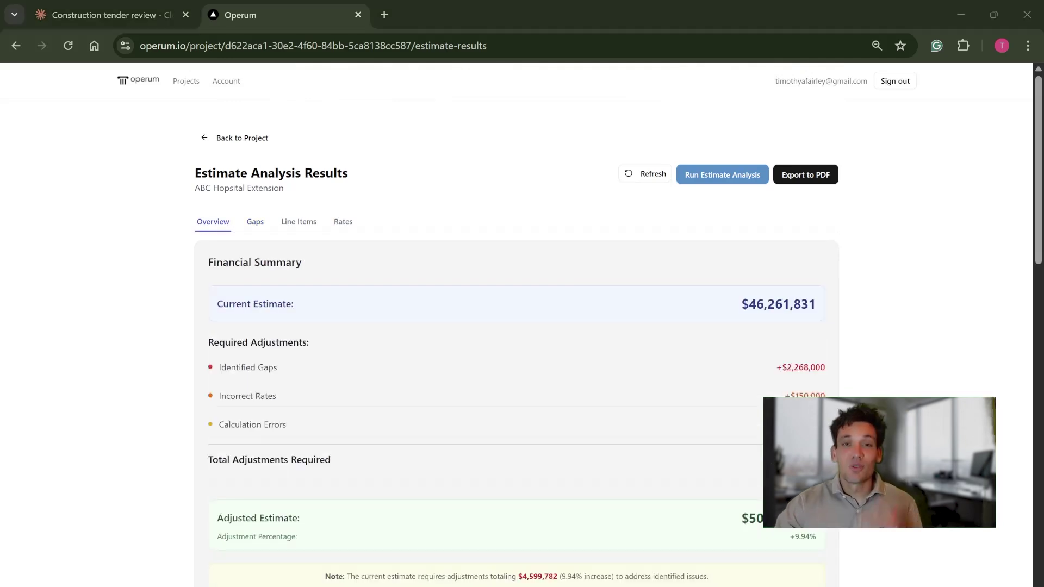